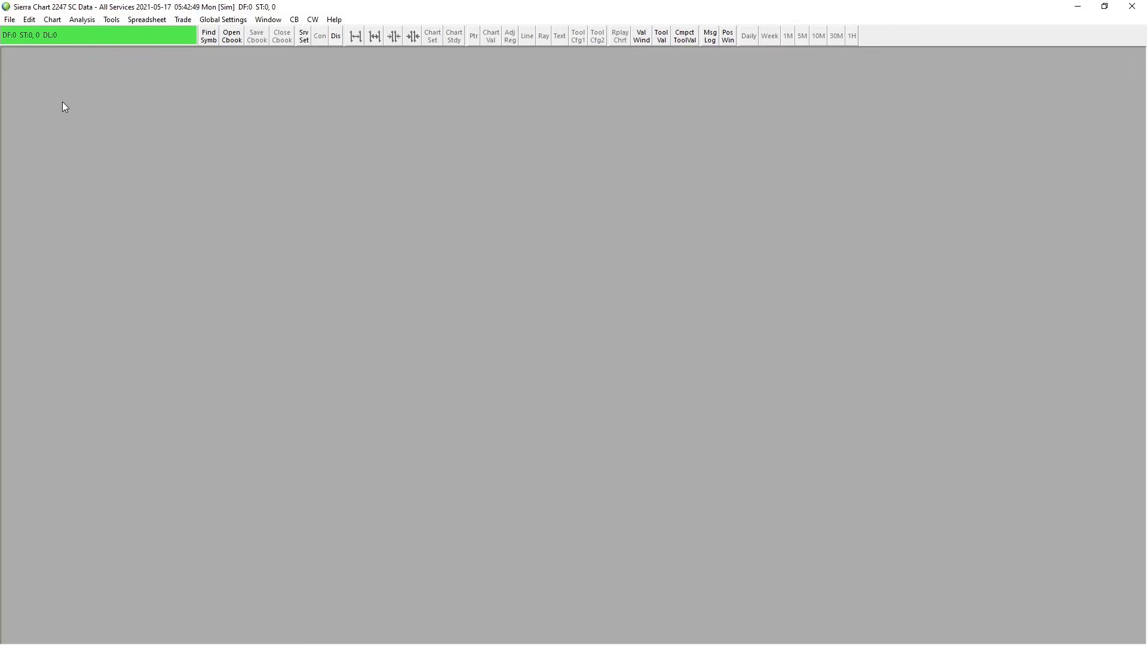
Look over the saved chartbooks list without opening one, then create the new empty Chartbook1.
{"action": "left_click", "coordinate": [10, 20]}
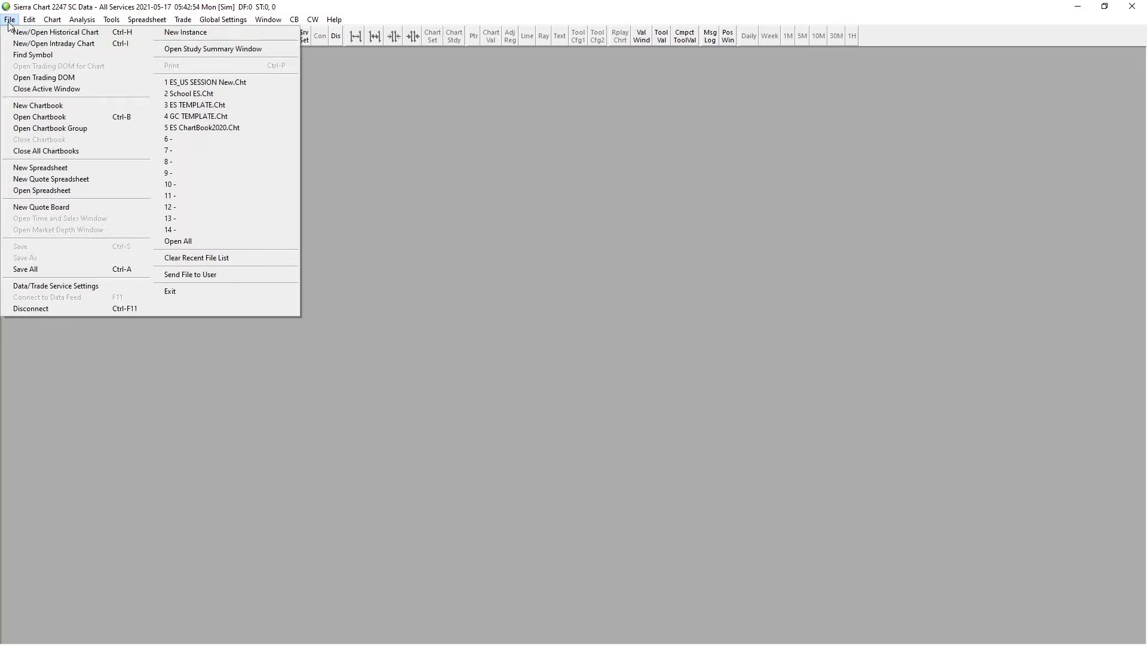
{"action": "left_click", "coordinate": [41, 117]}
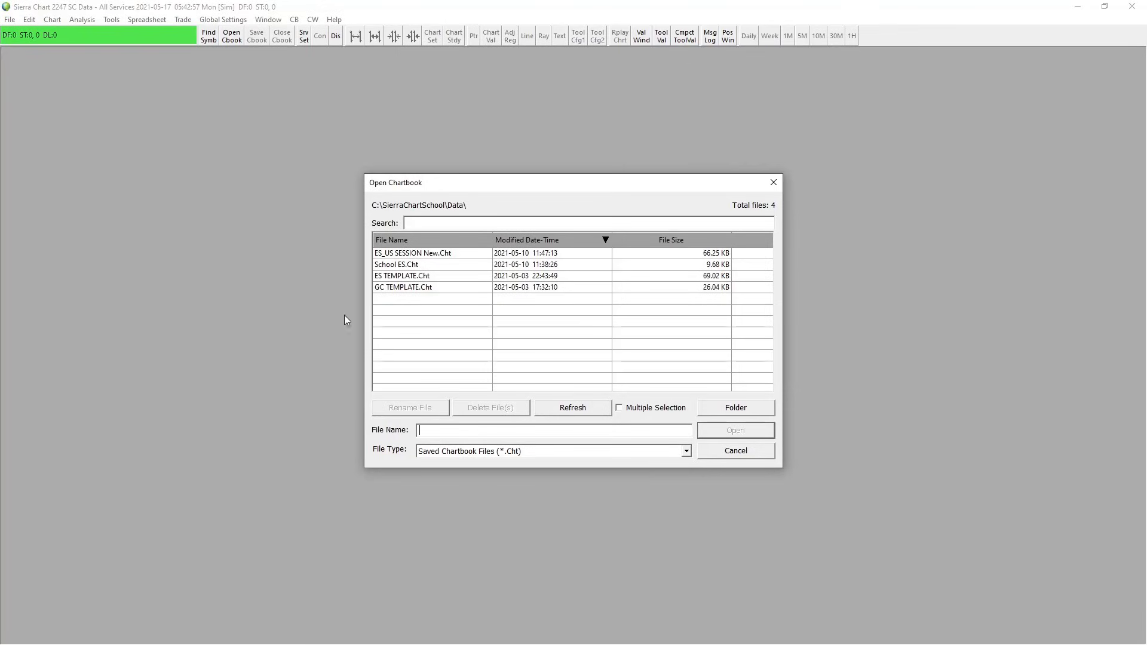
{"action": "left_click", "coordinate": [773, 185]}
{"action": "left_click", "coordinate": [11, 20]}
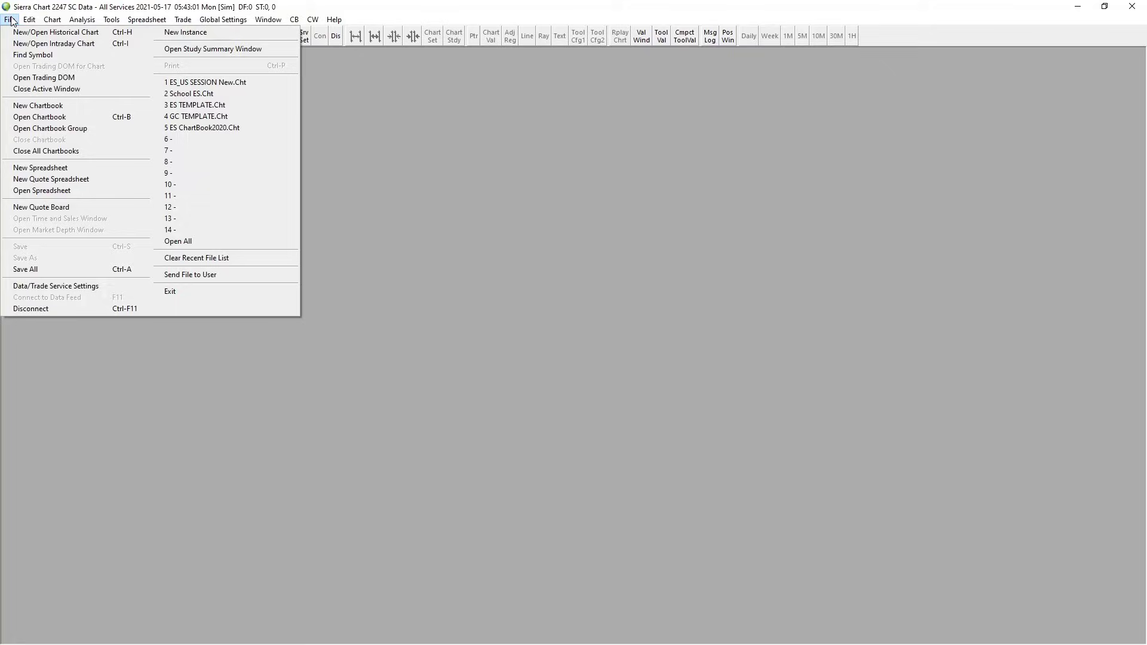
{"action": "left_click", "coordinate": [34, 107]}
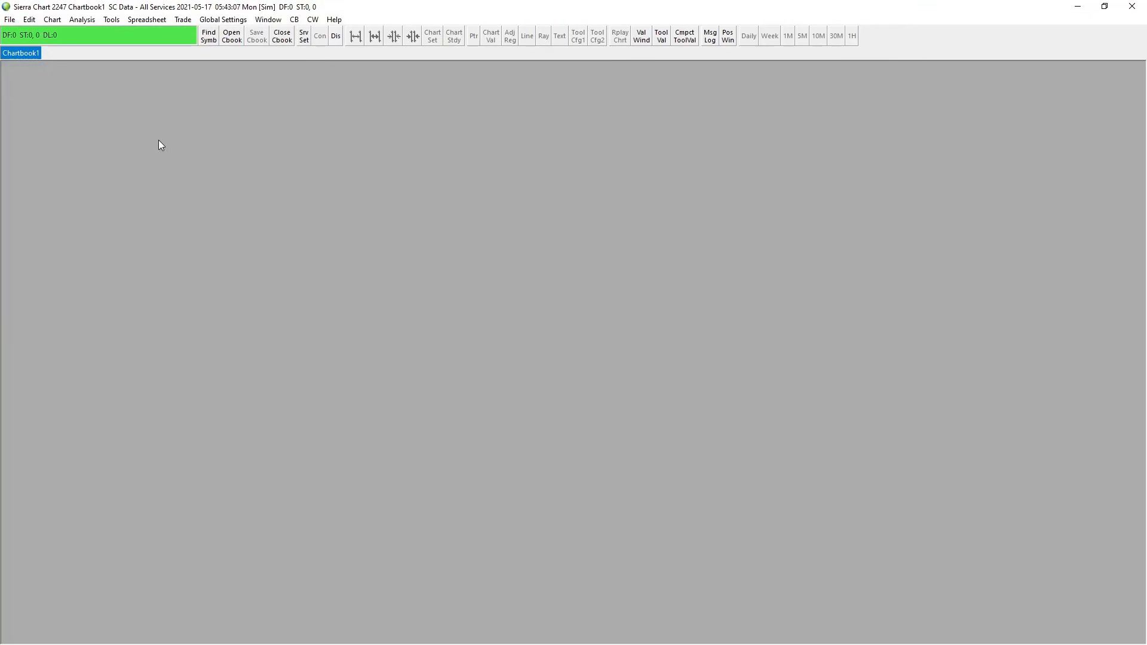
{"action": "left_click", "coordinate": [213, 22]}
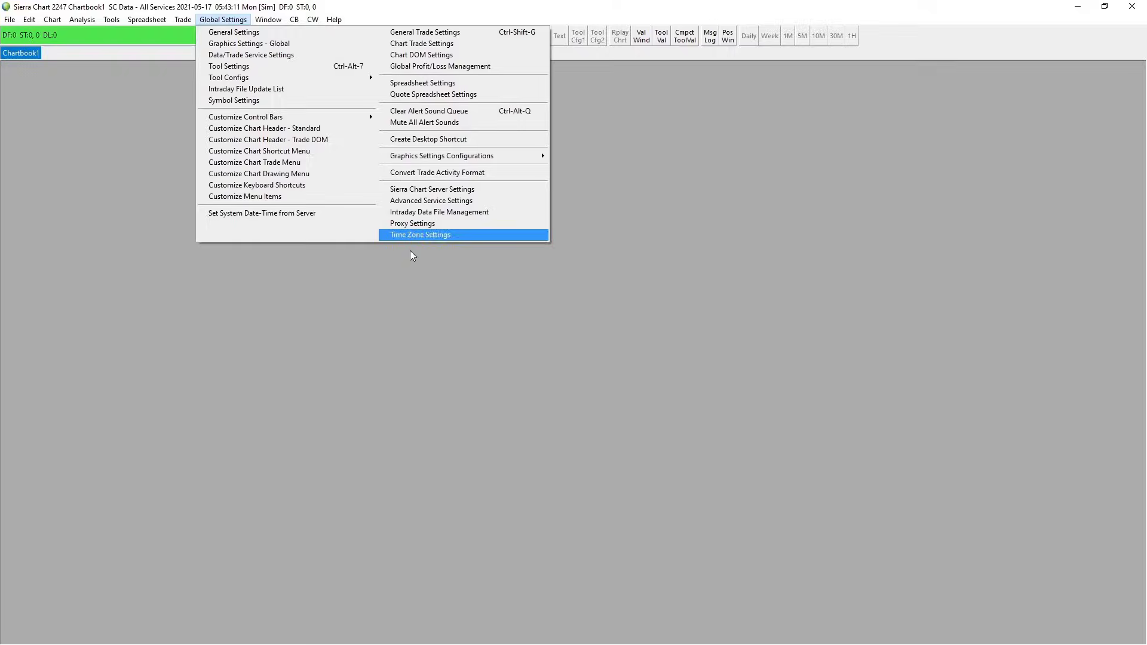
{"action": "left_click", "coordinate": [421, 234]}
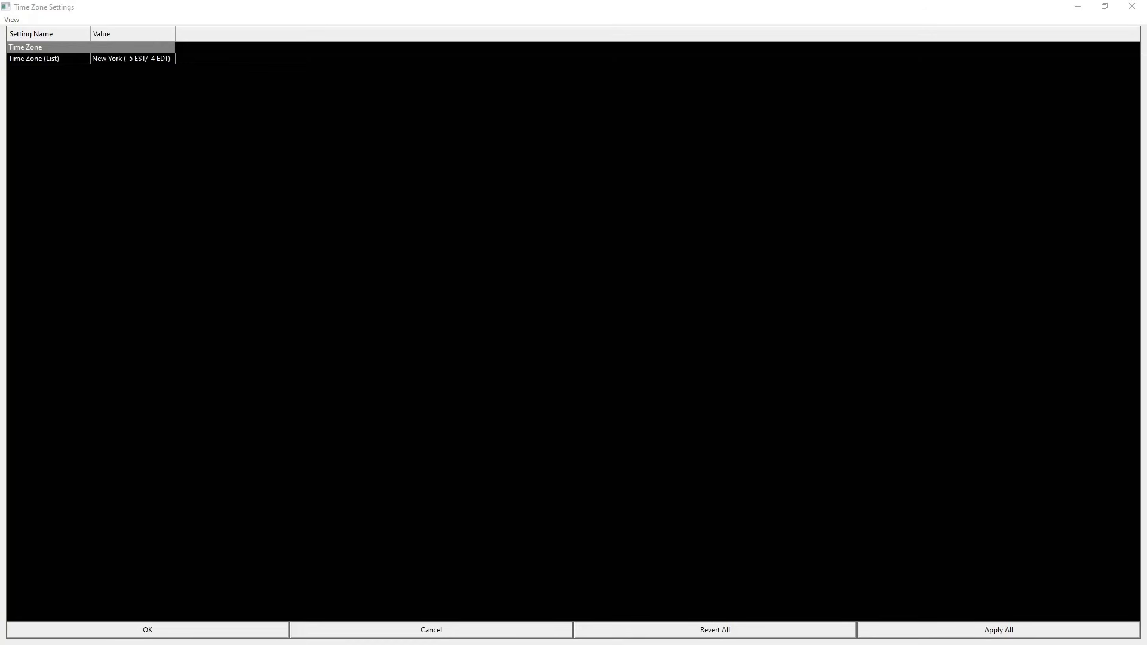
{"action": "left_click", "coordinate": [109, 62]}
{"action": "left_click_drag", "start_coordinate": [159, 75], "coordinate": [116, 78]}
{"action": "key", "text": "Escape"}
{"action": "left_click", "coordinate": [148, 630]}
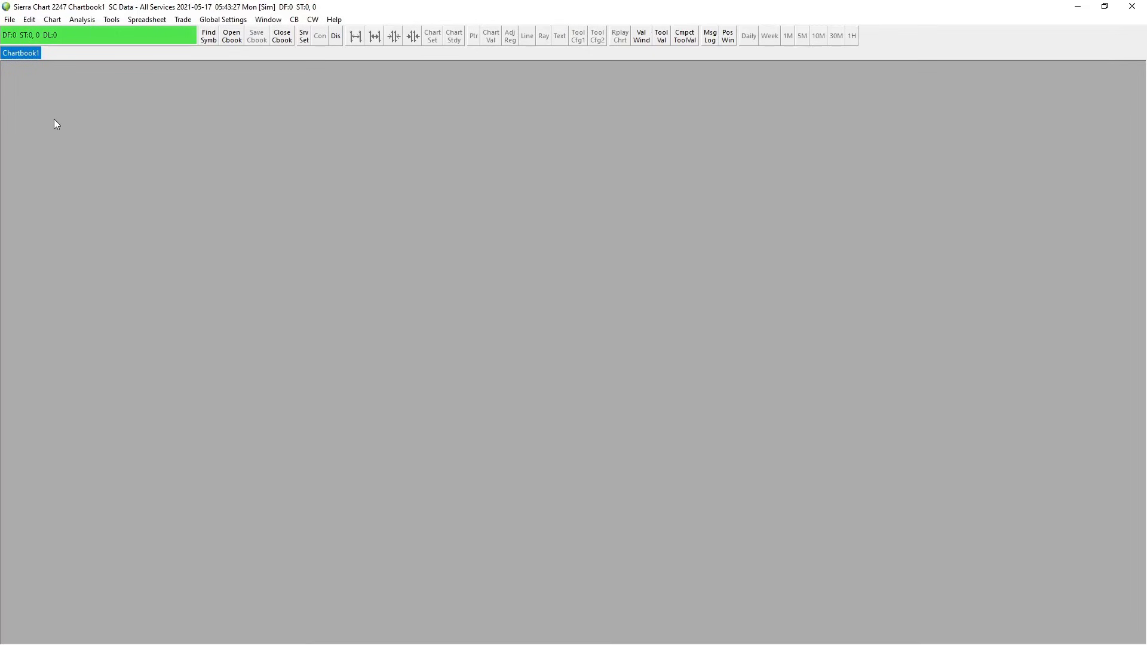
Find ESM21-CME with Find Symbol and open it as a 1-minute intraday chart.
{"action": "left_click", "coordinate": [10, 23]}
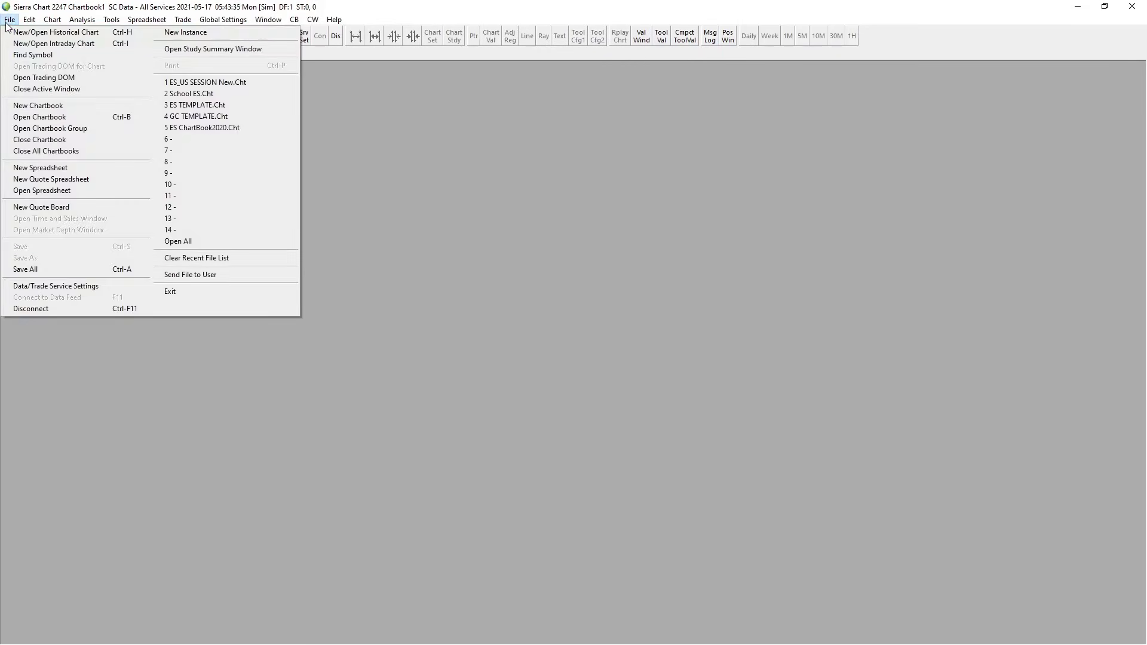
{"action": "left_click", "coordinate": [27, 54]}
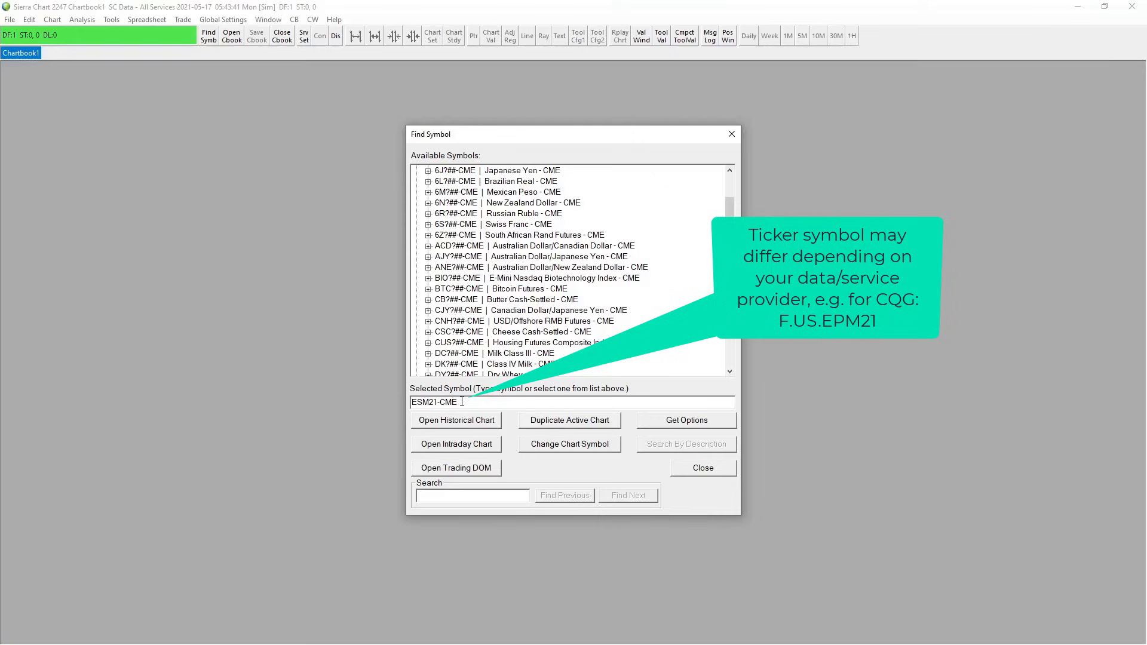
{"action": "left_click", "coordinate": [449, 445]}
{"action": "left_click", "coordinate": [703, 469]}
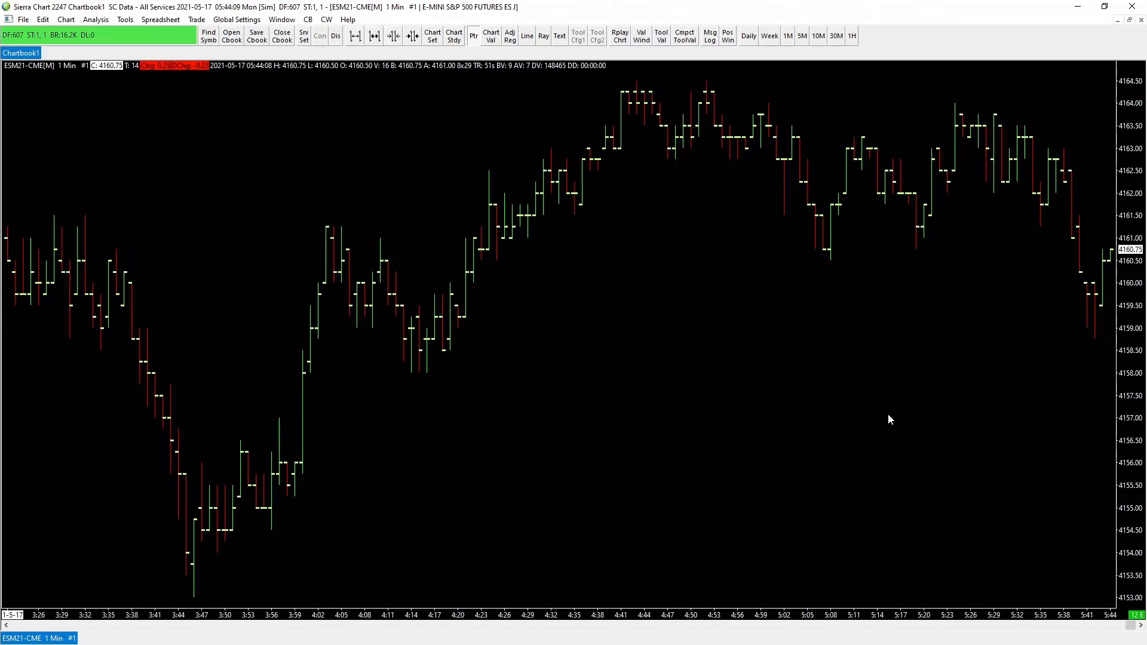
Compress the price scale and switch it to Scale Range: Constant Range.
{"action": "left_click_drag", "start_coordinate": [1128, 399], "coordinate": [1044, 406]}
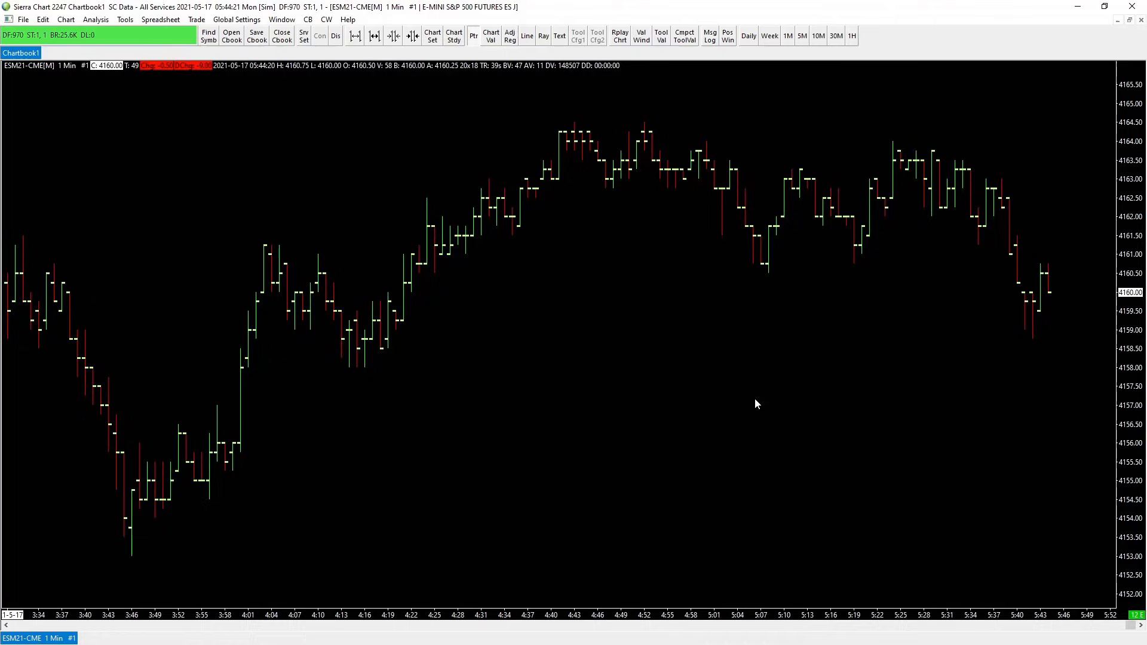
{"action": "right_click", "coordinate": [1128, 417]}
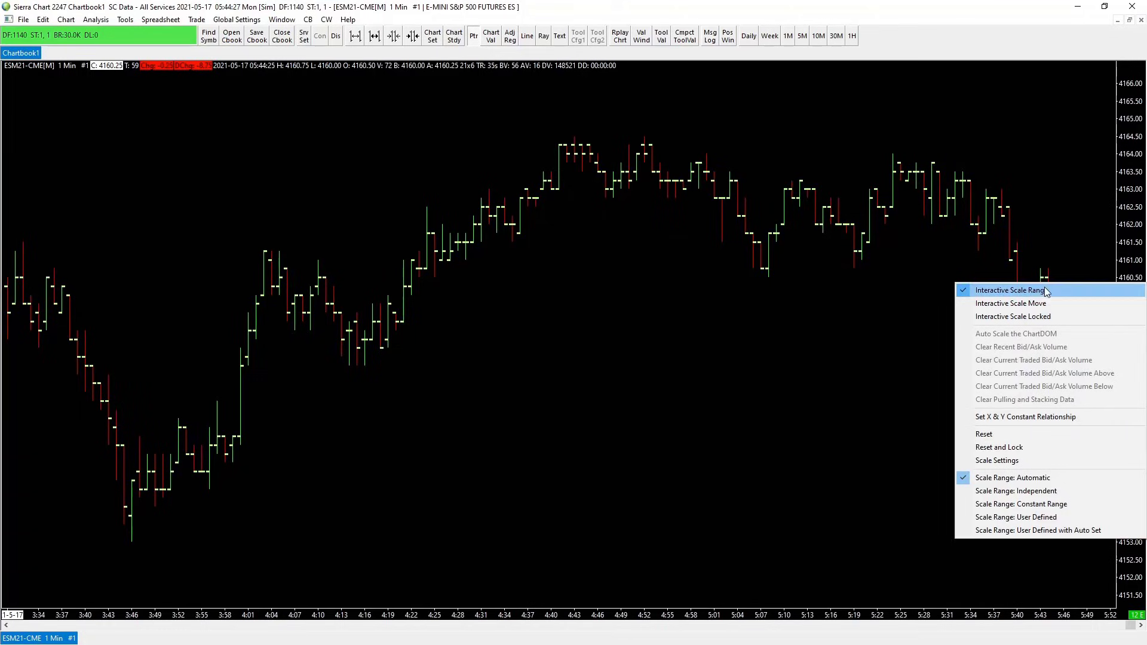
{"action": "left_click", "coordinate": [1018, 504]}
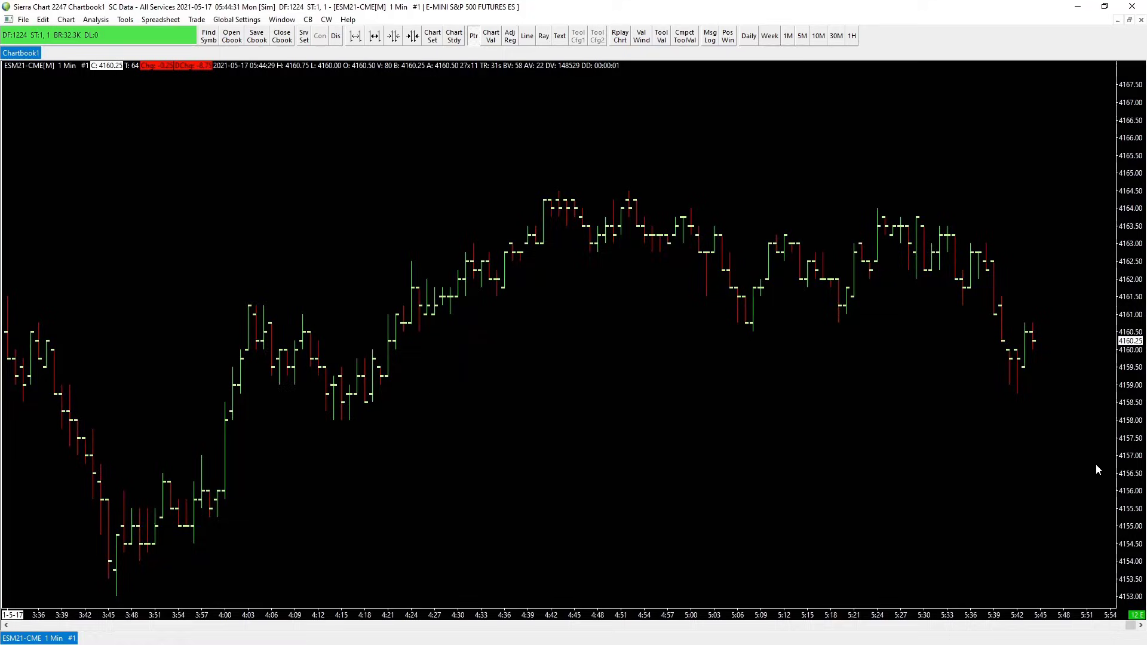
{"action": "left_click_drag", "start_coordinate": [1126, 471], "coordinate": [1124, 487]}
Confirm the constant-range scale, tighten bar spacing, and leave empty space after the latest bar.
{"action": "right_click", "coordinate": [1123, 485]}
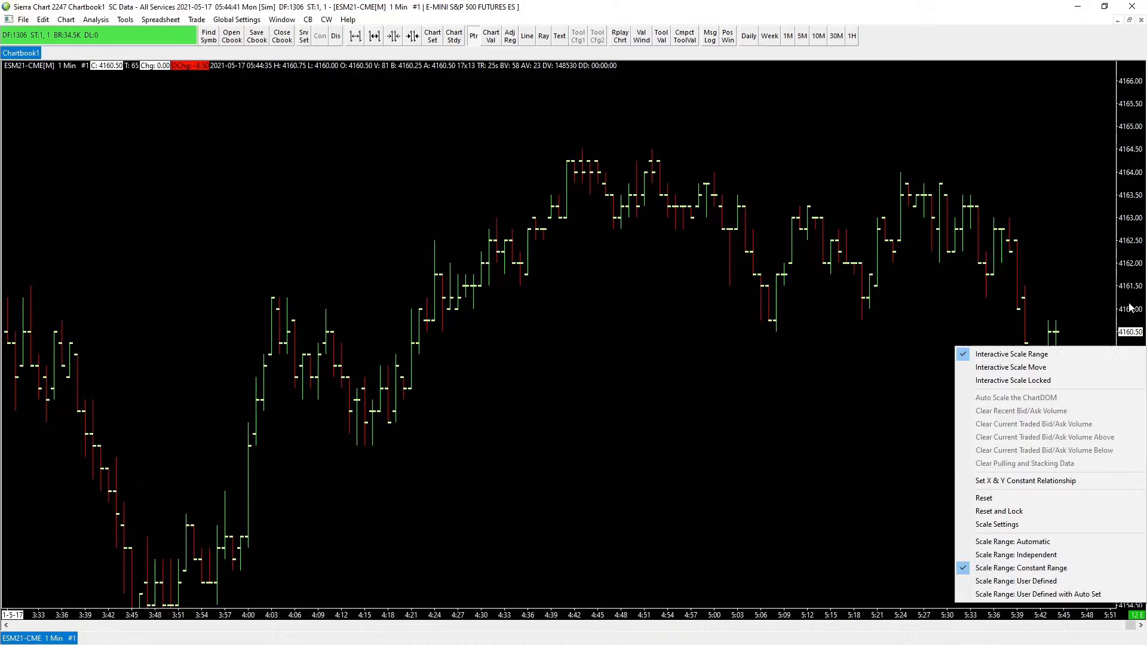
{"action": "left_click", "coordinate": [1089, 297]}
{"action": "right_click", "coordinate": [1126, 299]}
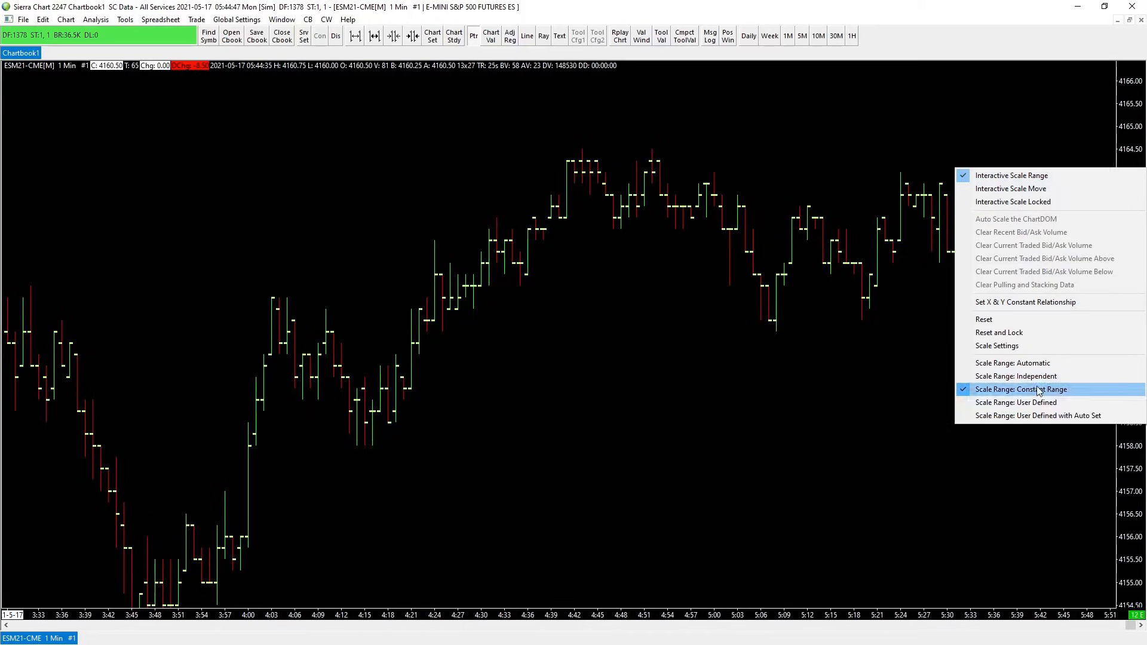
{"action": "left_click", "coordinate": [903, 493]}
{"action": "mouse_move", "coordinate": [723, 616]}
{"action": "left_mouse_down"}
{"action": "mouse_move", "coordinate": [814, 617]}
{"action": "mouse_move", "coordinate": [705, 614]}
{"action": "left_mouse_up"}
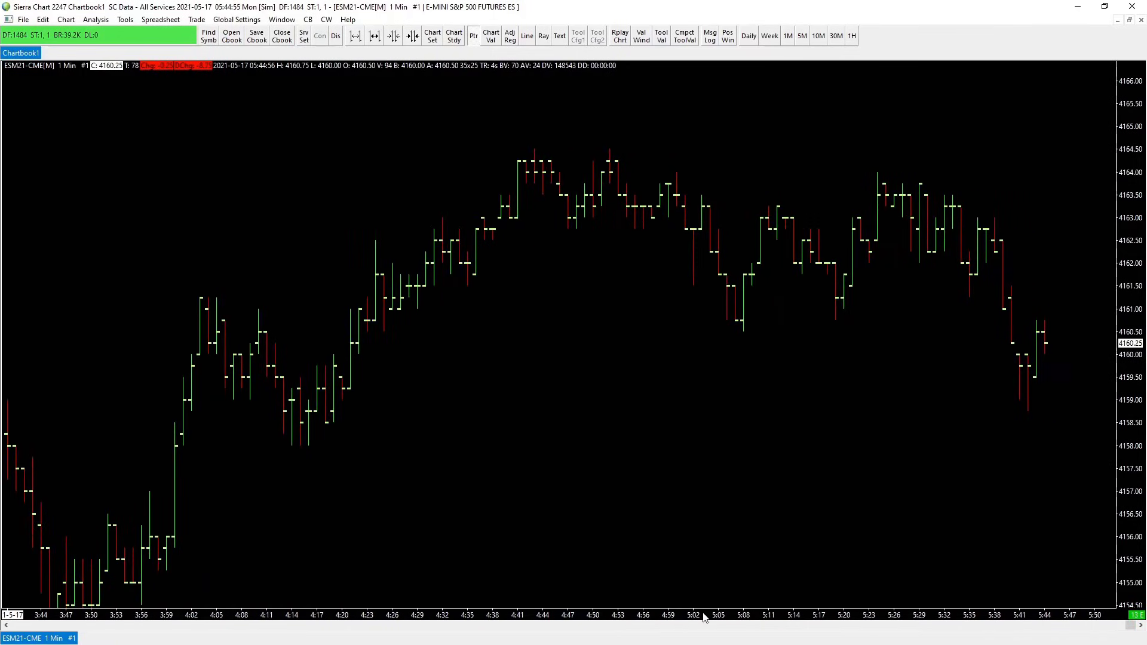
{"action": "scroll", "coordinate": [936, 402], "scroll_direction": "right", "scroll_amount": 6}
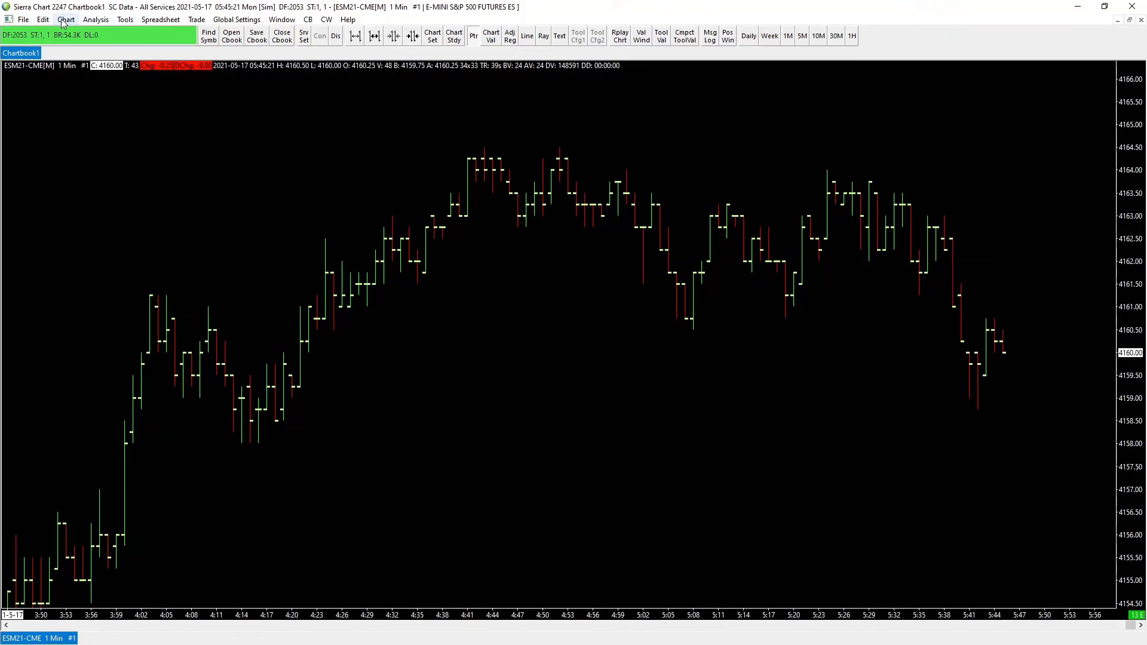
{"action": "left_click", "coordinate": [66, 22]}
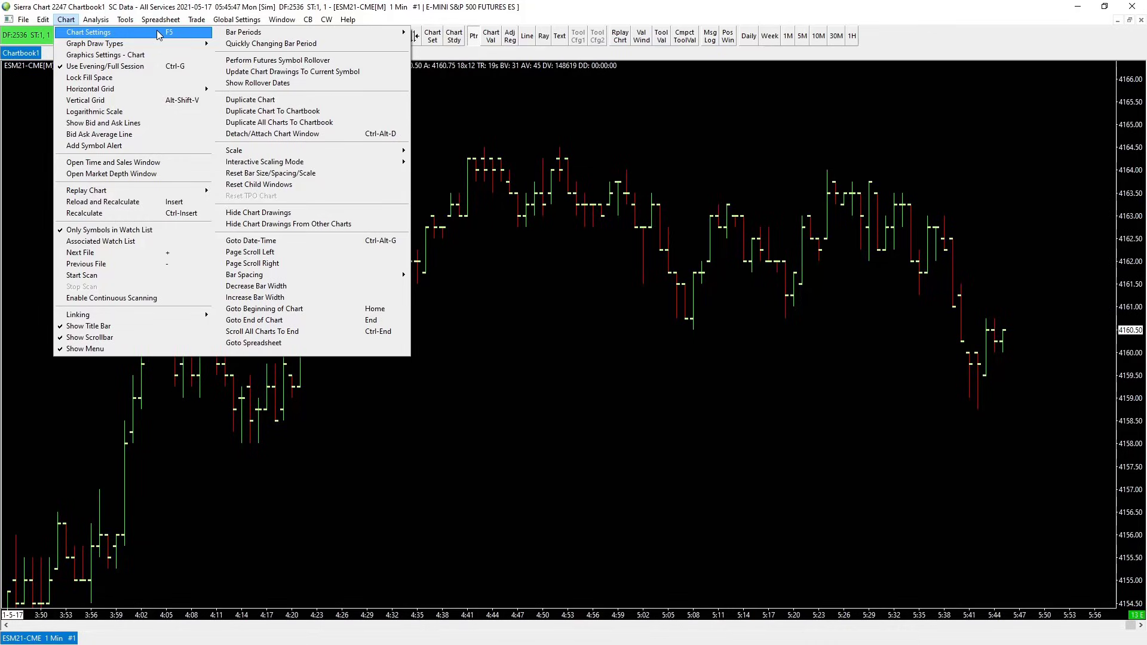
{"action": "left_click", "coordinate": [65, 19]}
{"action": "left_click", "coordinate": [66, 20]}
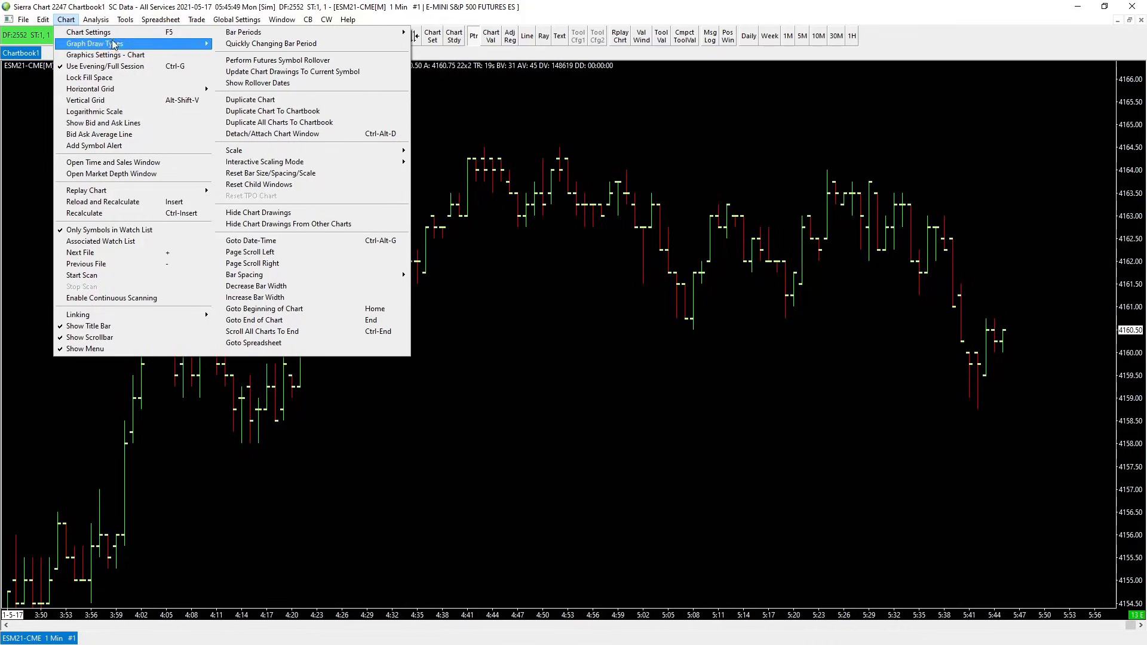
{"action": "left_click", "coordinate": [526, 326]}
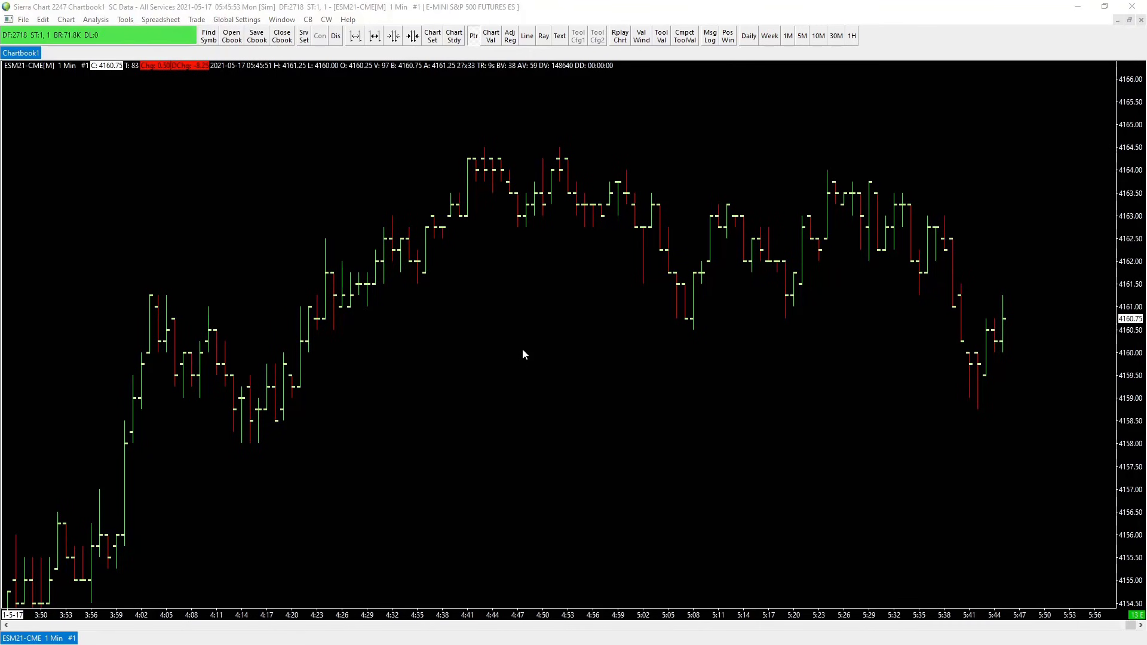
{"action": "key", "text": "F5"}
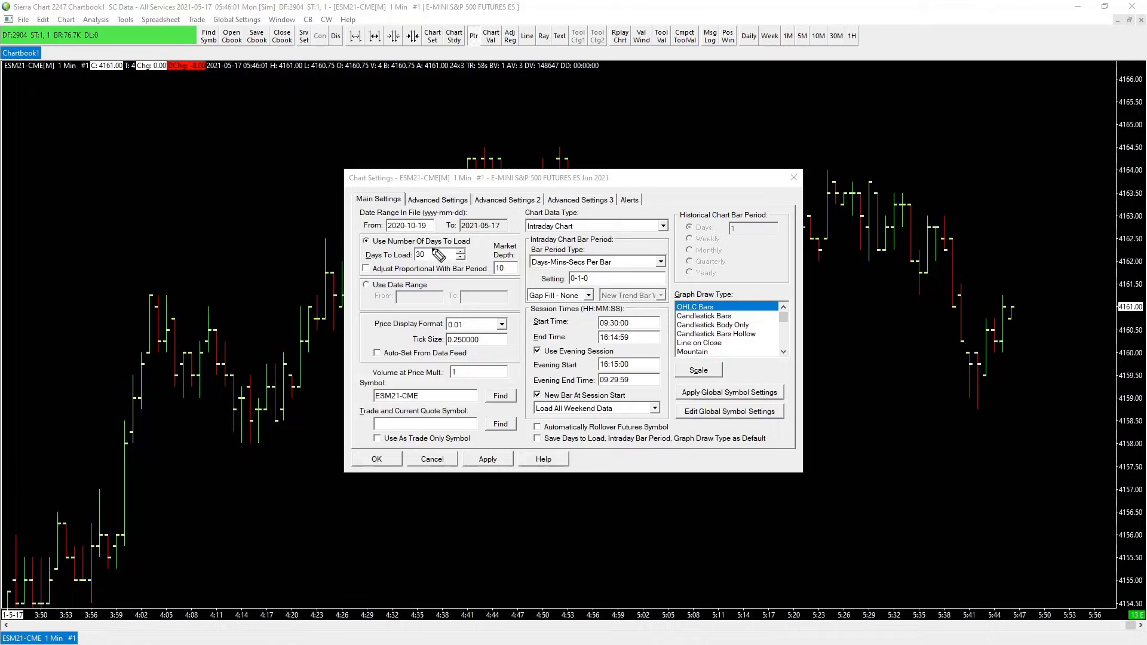
{"action": "mouse_move", "coordinate": [414, 250]}
{"action": "left_mouse_down"}
{"action": "mouse_move", "coordinate": [441, 266]}
{"action": "mouse_move", "coordinate": [473, 253]}
{"action": "mouse_move", "coordinate": [418, 253]}
{"action": "left_mouse_up"}
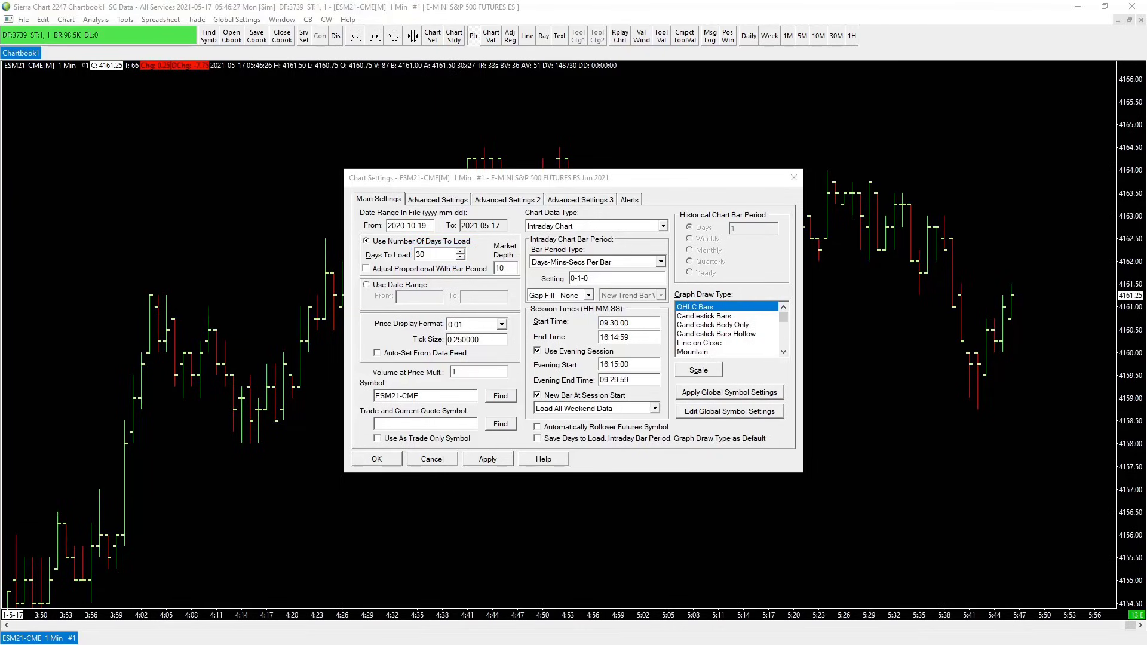
{"action": "double_click", "coordinate": [446, 253]}
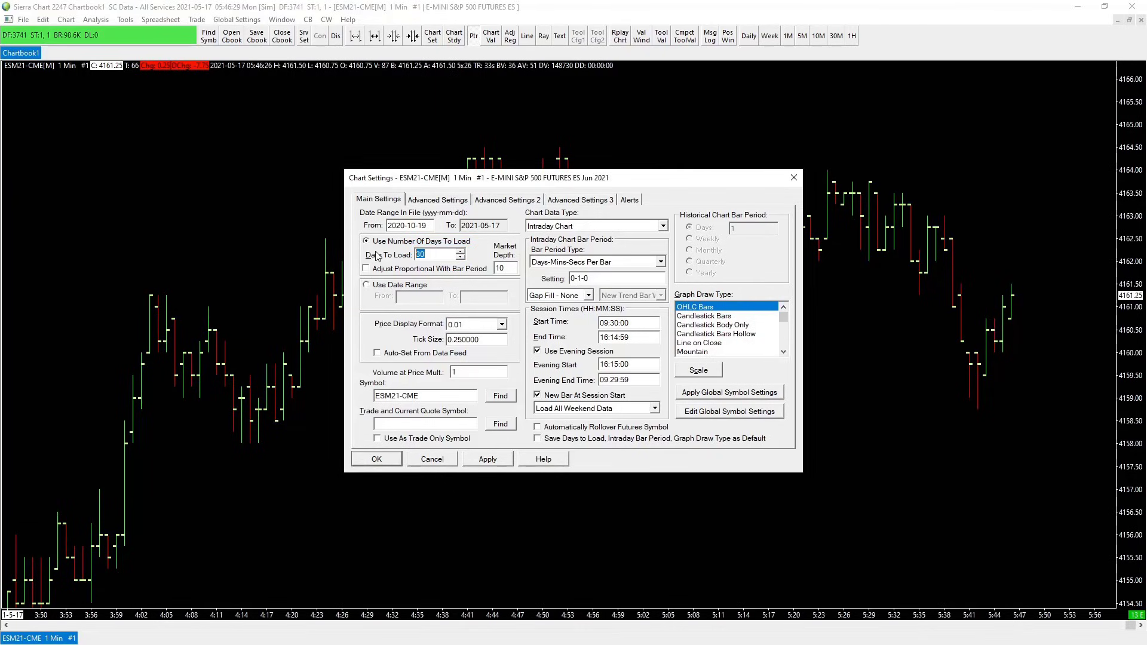
{"action": "type", "text": "400"}
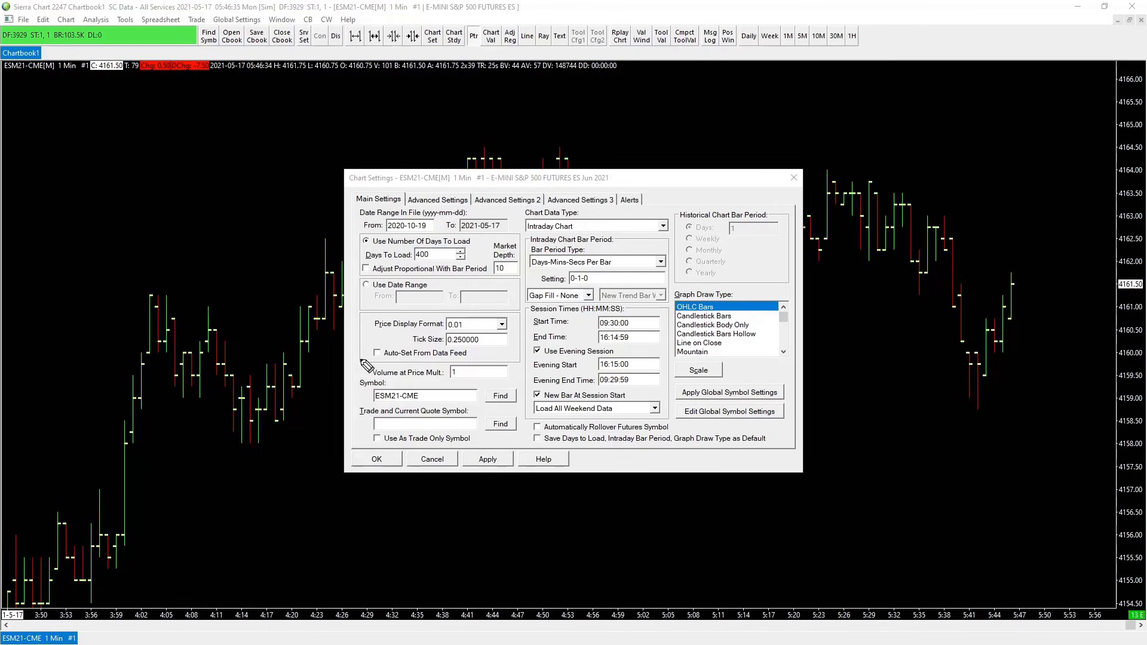
{"action": "mouse_move", "coordinate": [365, 401]}
{"action": "left_mouse_down"}
{"action": "mouse_move", "coordinate": [432, 404]}
{"action": "mouse_move", "coordinate": [449, 385]}
{"action": "mouse_move", "coordinate": [353, 383]}
{"action": "left_mouse_up"}
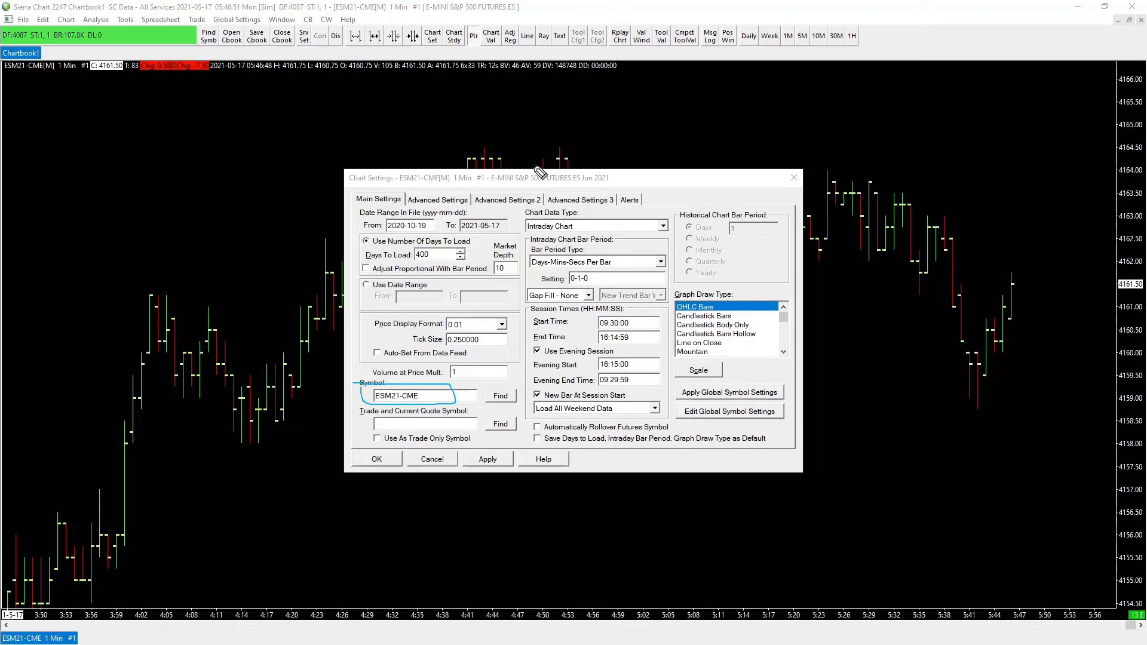
{"action": "left_click_drag", "start_coordinate": [530, 271], "coordinate": [595, 284]}
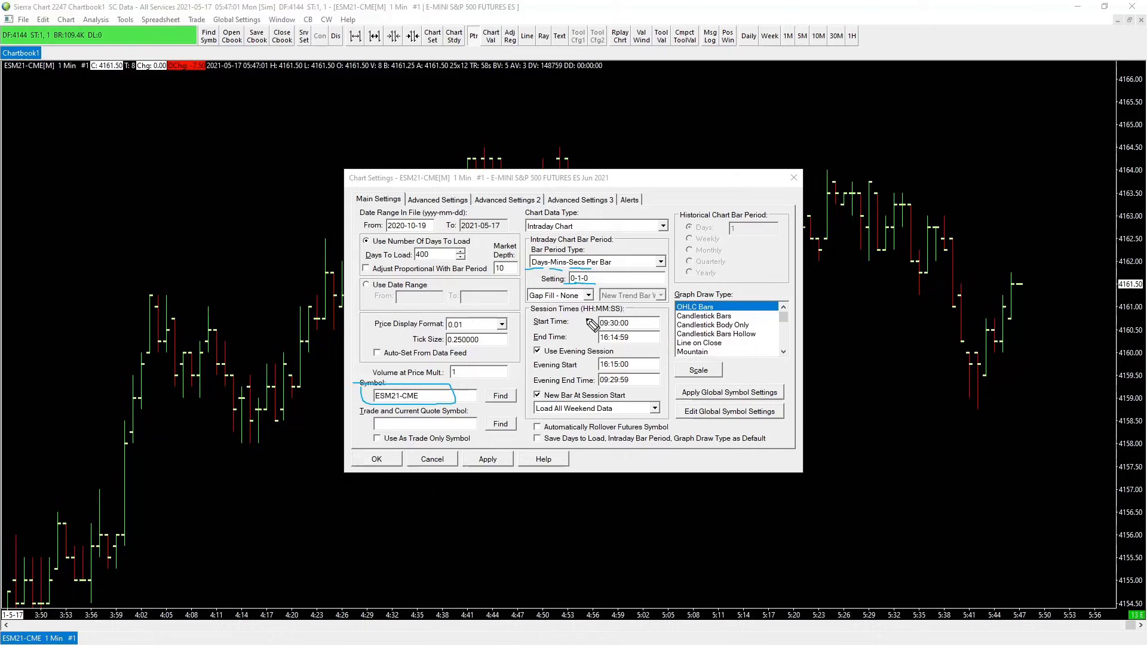
{"action": "mouse_move", "coordinate": [527, 309]}
{"action": "left_mouse_down"}
{"action": "mouse_move", "coordinate": [530, 346]}
{"action": "mouse_move", "coordinate": [636, 348]}
{"action": "mouse_move", "coordinate": [663, 308]}
{"action": "mouse_move", "coordinate": [529, 310]}
{"action": "left_mouse_up"}
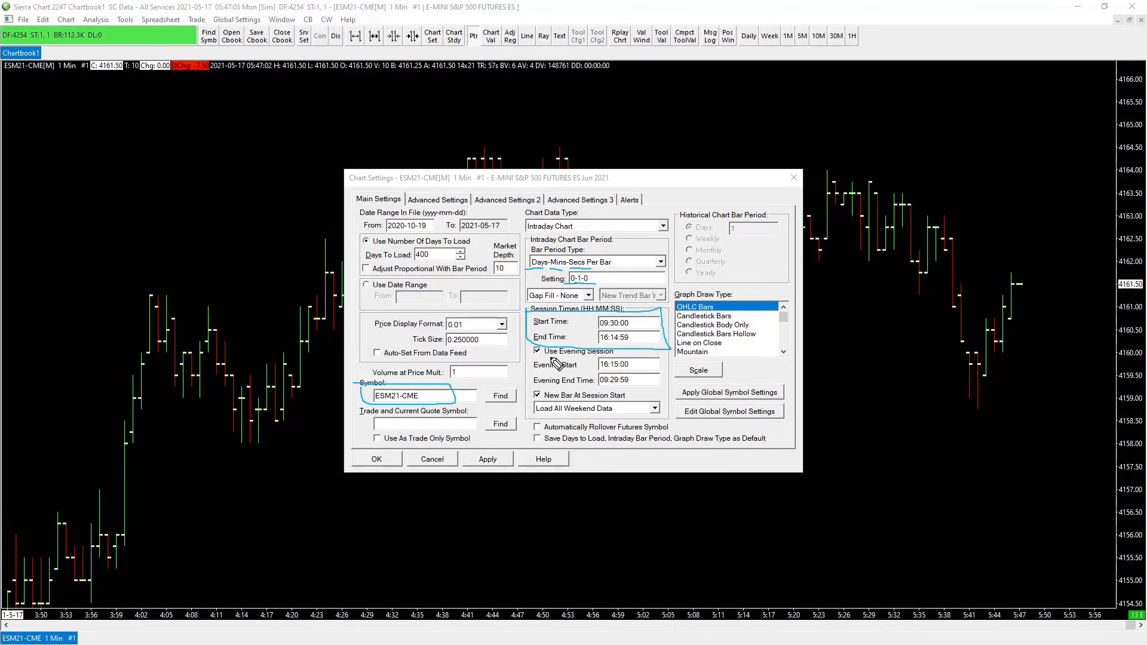
{"action": "mouse_move", "coordinate": [525, 352]}
{"action": "left_mouse_down"}
{"action": "mouse_move", "coordinate": [526, 397]}
{"action": "mouse_move", "coordinate": [636, 392]}
{"action": "mouse_move", "coordinate": [666, 376]}
{"action": "mouse_move", "coordinate": [603, 353]}
{"action": "mouse_move", "coordinate": [524, 353]}
{"action": "mouse_move", "coordinate": [531, 344]}
{"action": "left_mouse_up"}
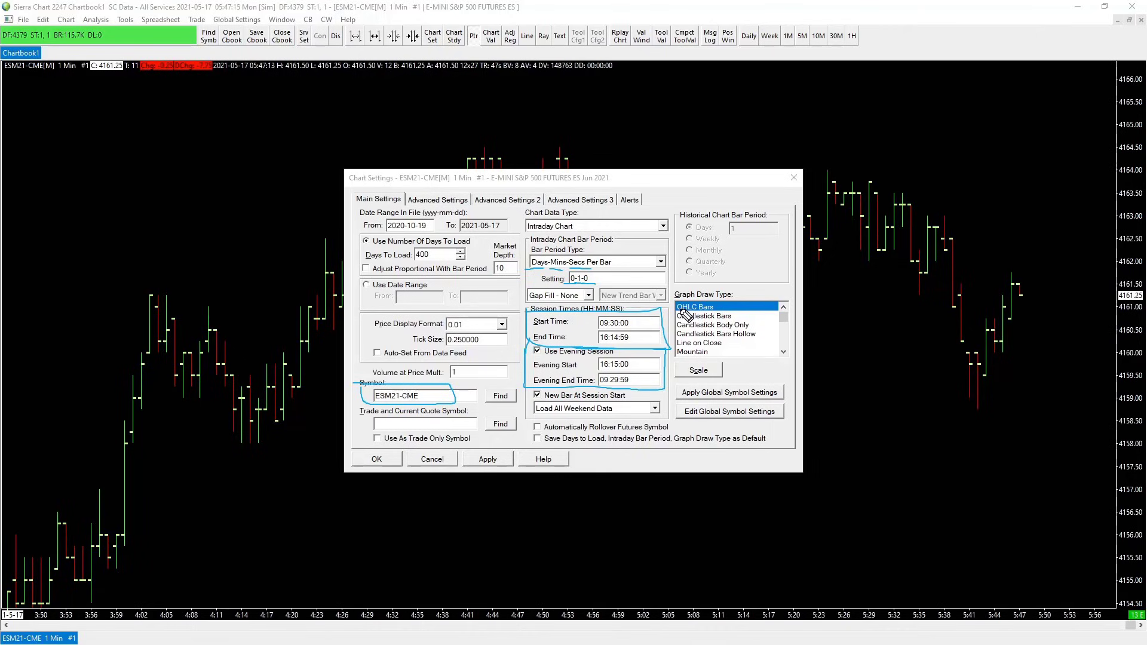
{"action": "mouse_move", "coordinate": [679, 322]}
{"action": "left_mouse_down"}
{"action": "mouse_move", "coordinate": [777, 330]}
{"action": "mouse_move", "coordinate": [735, 347]}
{"action": "mouse_move", "coordinate": [740, 365]}
{"action": "left_mouse_up"}
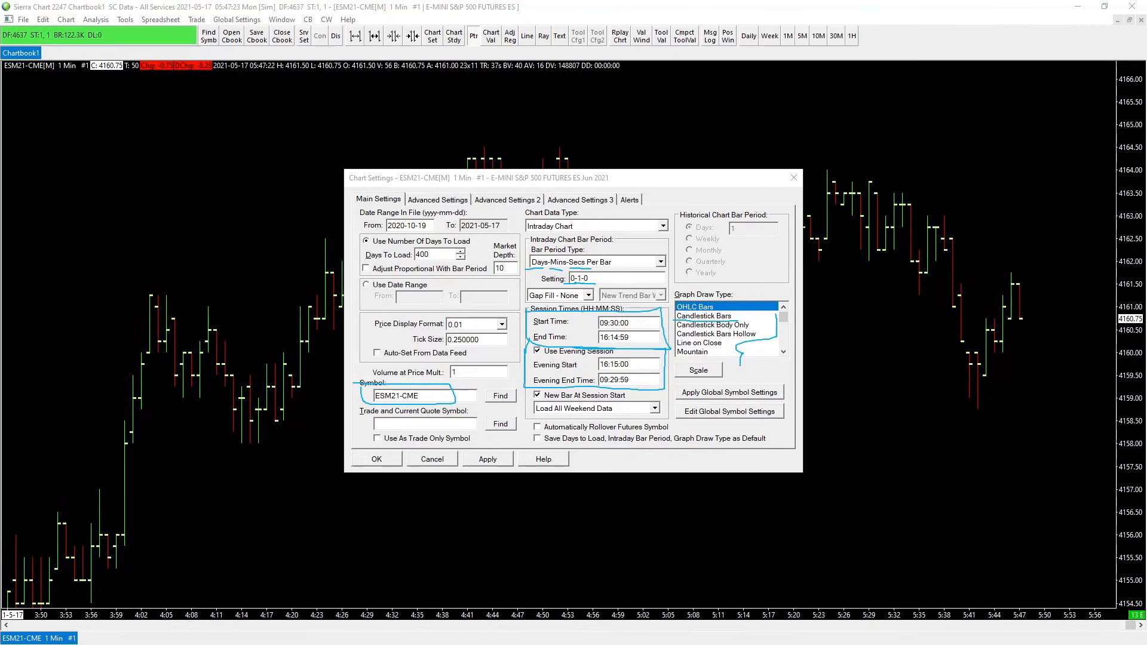
{"action": "key", "text": "e"}
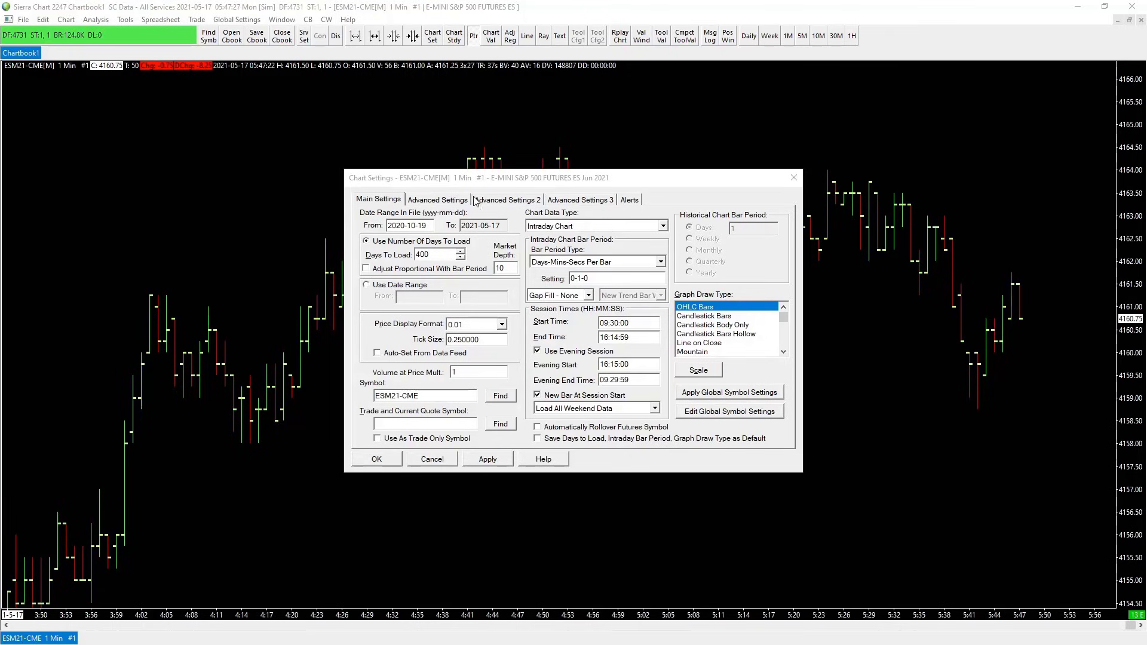
Switch Chart Settings to the Advanced Settings page, showing Use Global Time Zone and 150 forward columns.
{"action": "left_click", "coordinate": [443, 202]}
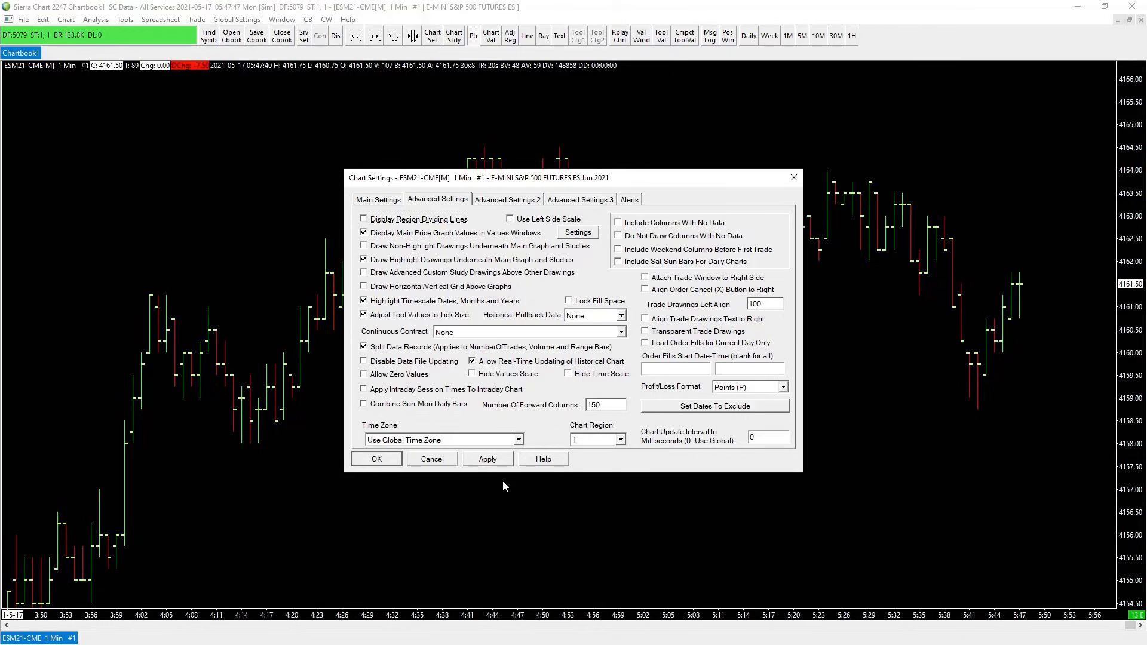
On Advanced Settings 2, set Title Bar Name to 'ES 10 Tick' and use it as the tab label.
{"action": "left_click", "coordinate": [505, 201]}
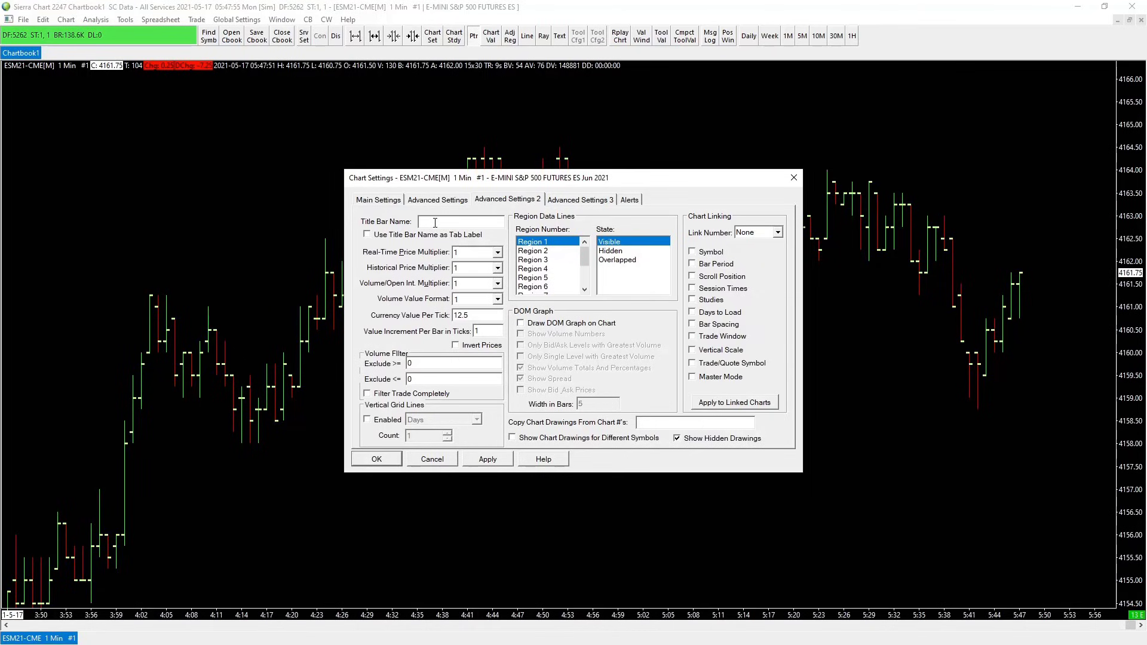
{"action": "type", "text": "0tic"}
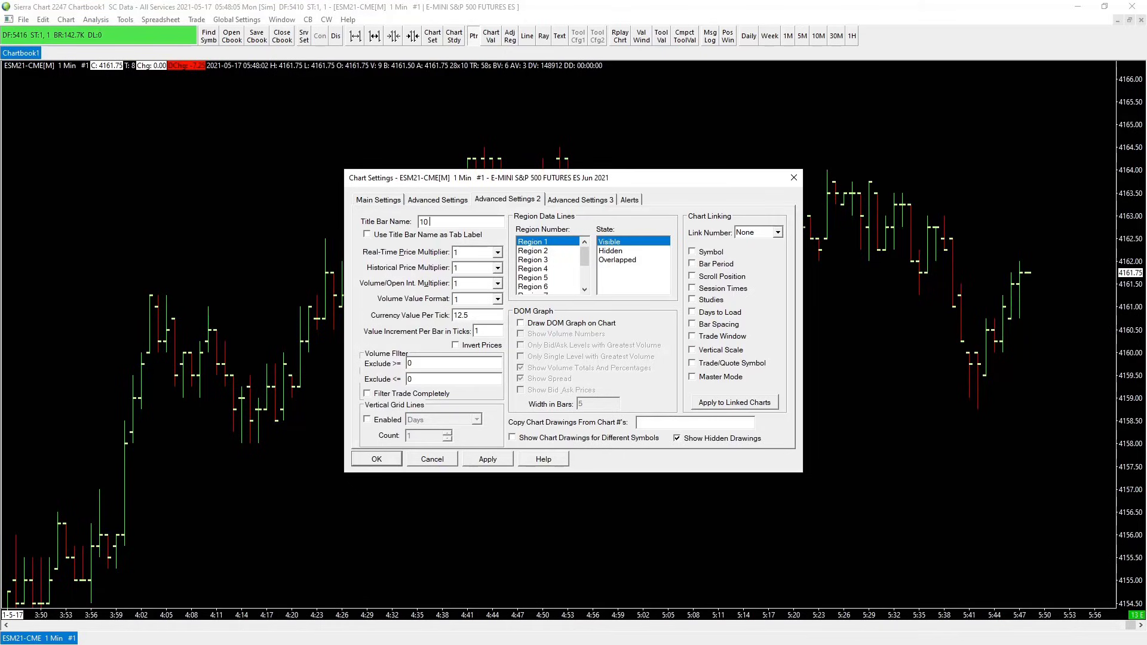
{"action": "key", "text": "BackSpace"}
{"action": "type", "text": "Tick"}
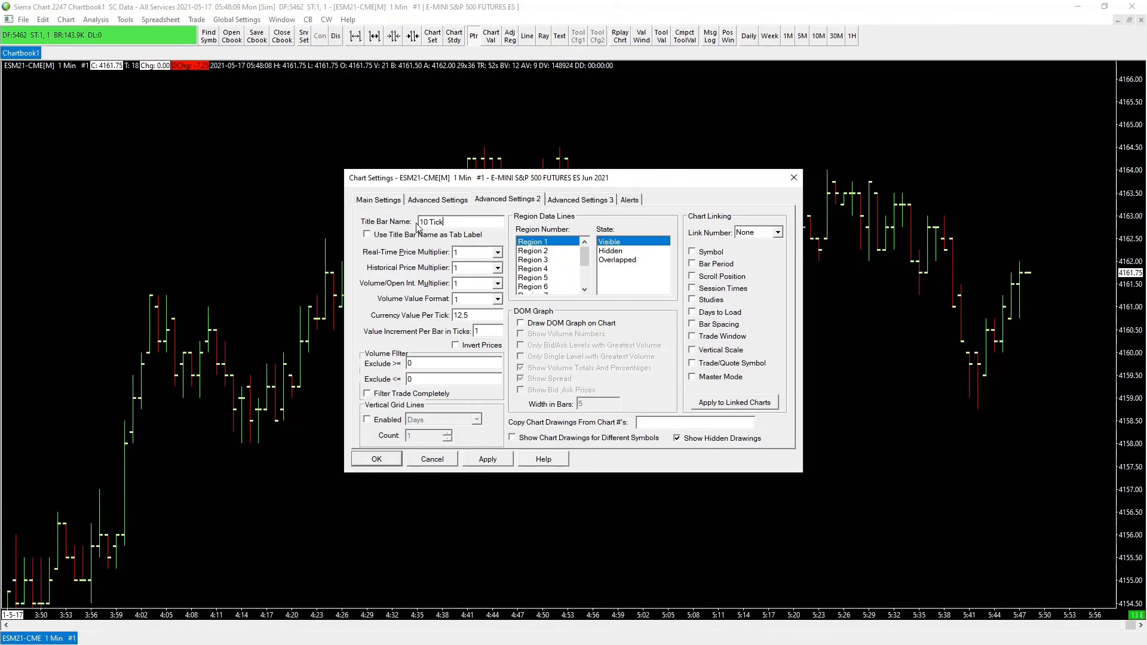
{"action": "type", "text": "ES"}
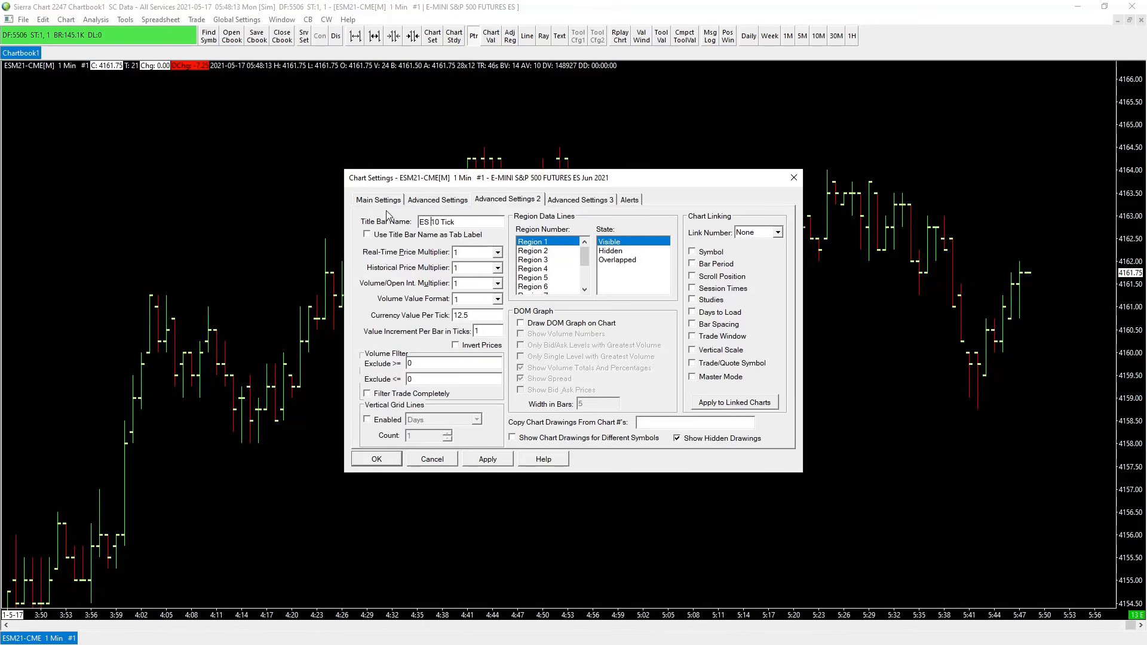
{"action": "left_click", "coordinate": [368, 235]}
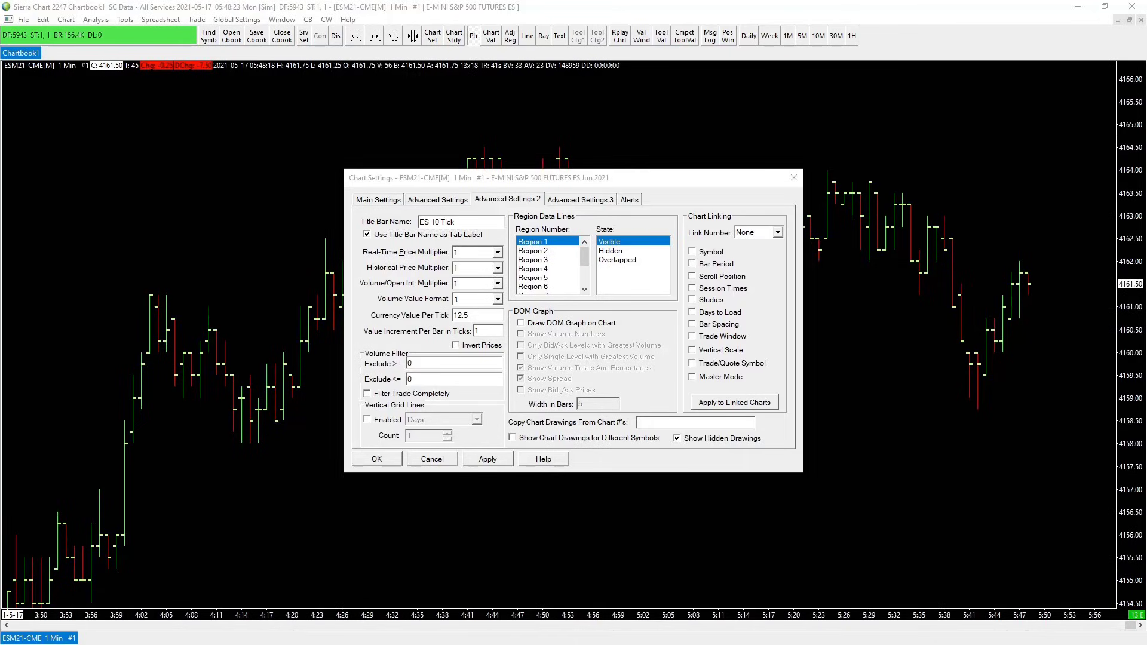
Highlight the cross-symbol drawings and chart linking options, then clear the annotations.
{"action": "left_click_drag", "start_coordinate": [509, 432], "coordinate": [766, 428]}
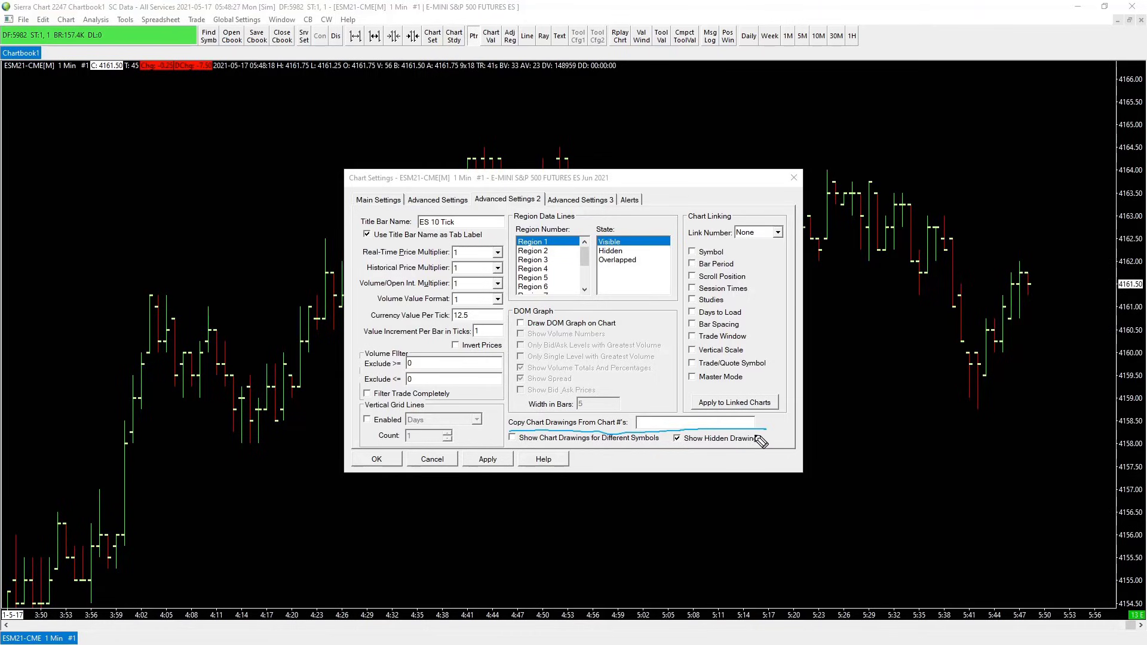
{"action": "left_click_drag", "start_coordinate": [686, 233], "coordinate": [688, 385]}
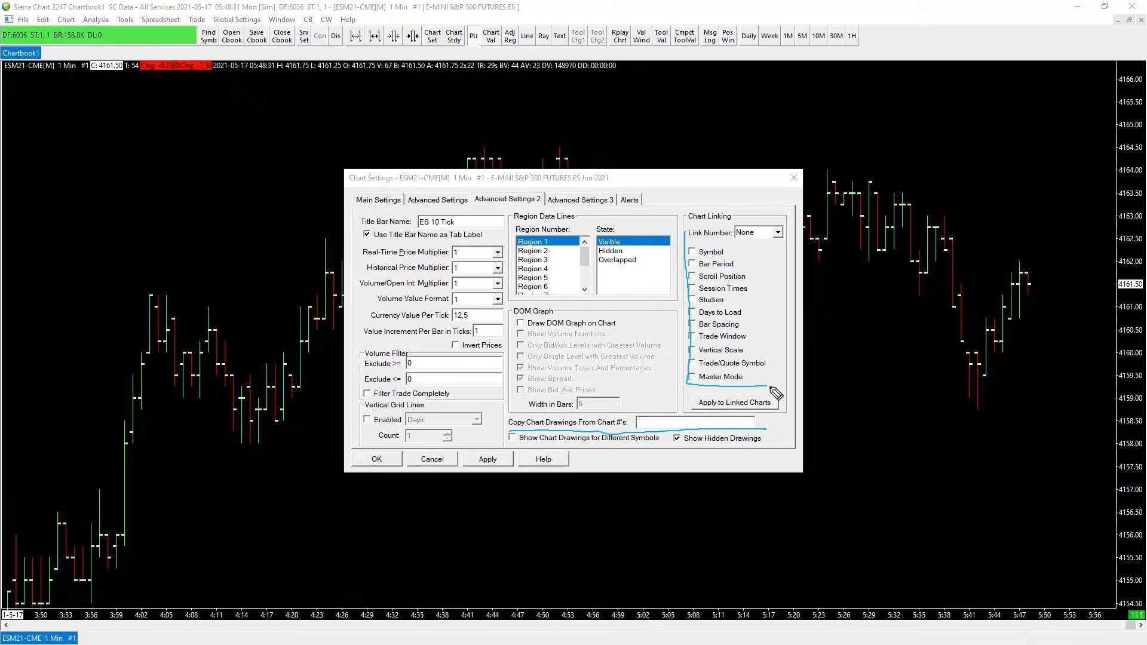
{"action": "mouse_move", "coordinate": [775, 392]}
{"action": "left_mouse_down"}
{"action": "mouse_move", "coordinate": [780, 283]}
{"action": "mouse_move", "coordinate": [678, 234]}
{"action": "left_mouse_up"}
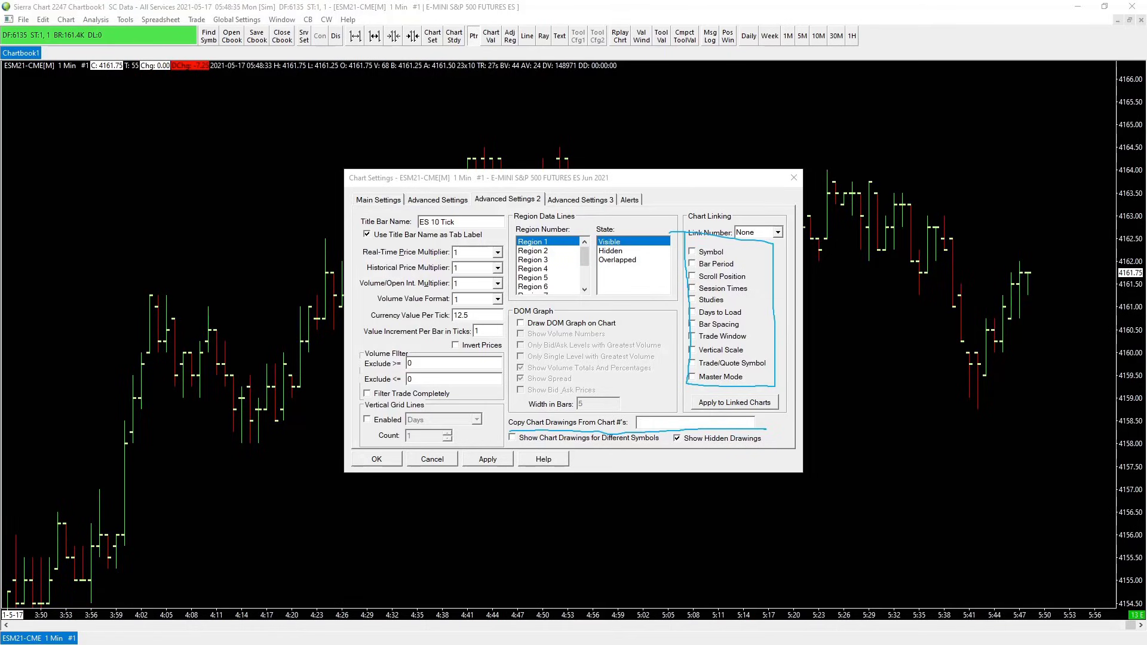
{"action": "key", "text": "Escape"}
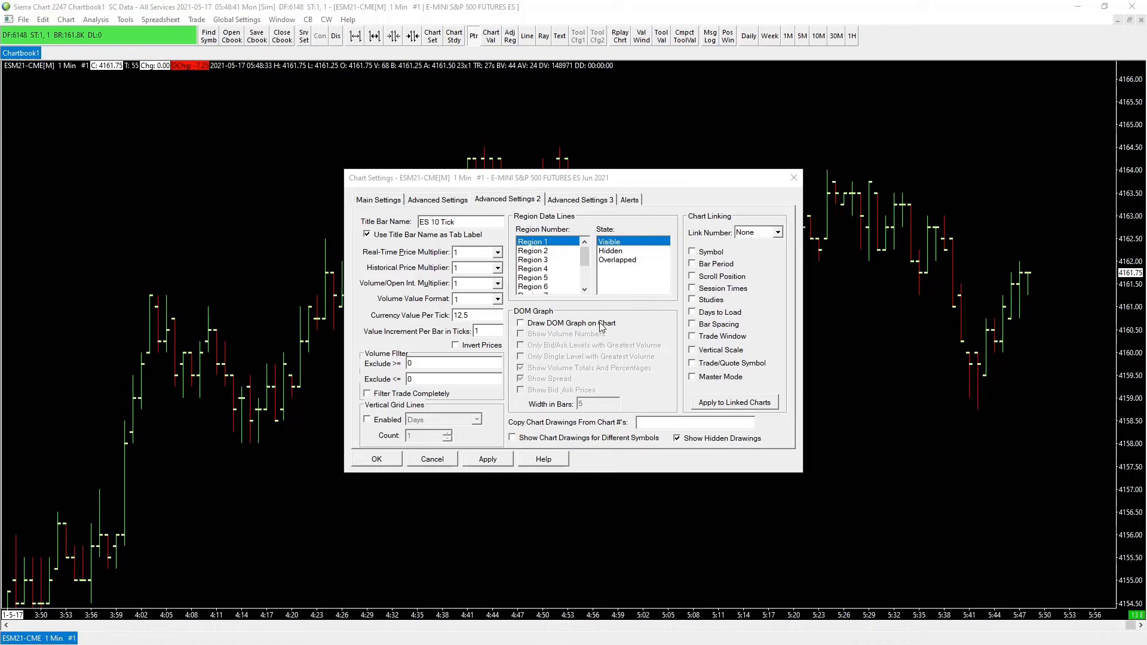
Review the Advanced Settings 3 and Alerts pages, then go back to Main Settings.
{"action": "left_click", "coordinate": [567, 203]}
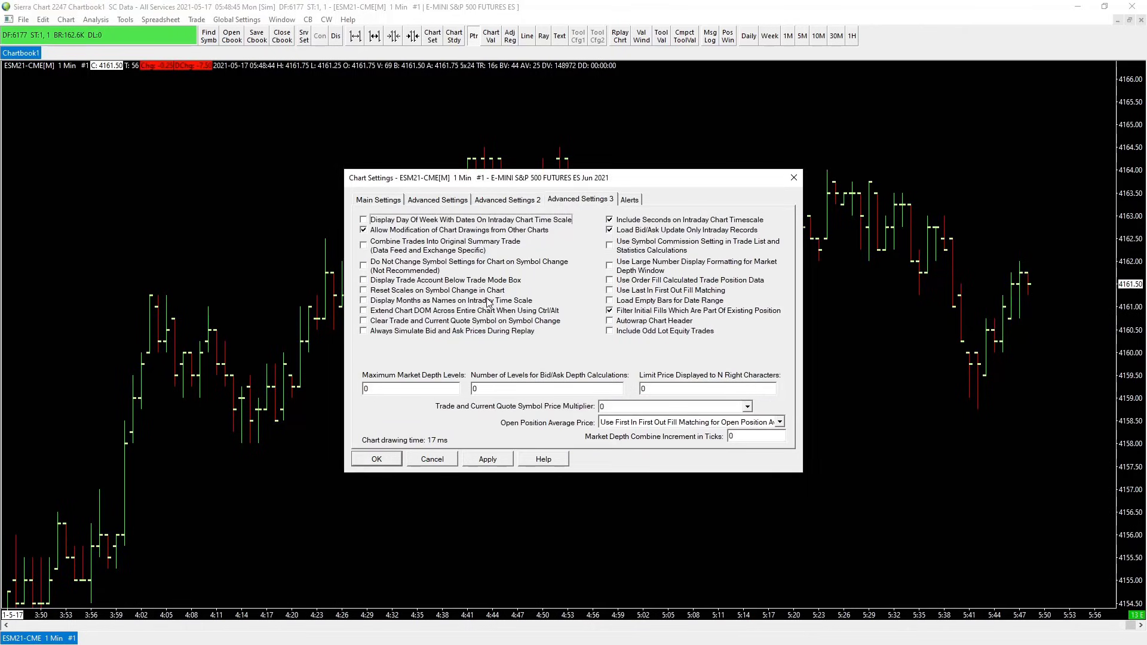
{"action": "left_click", "coordinate": [630, 202]}
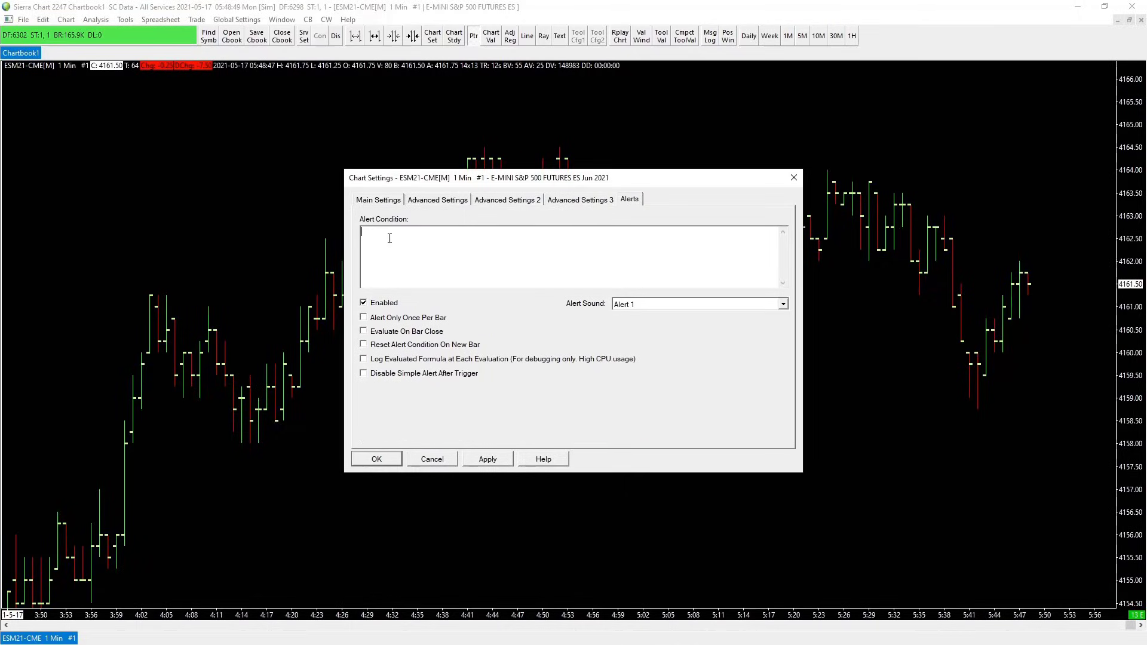
{"action": "left_click", "coordinate": [373, 202]}
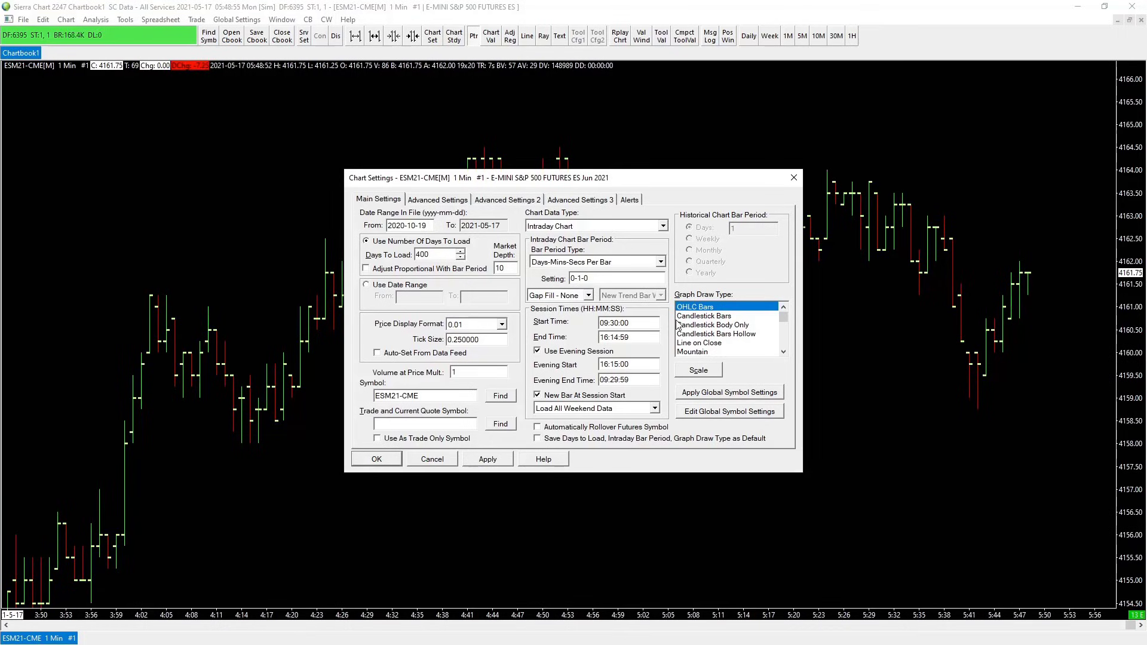
Set Bar Period Type to 'Range Per Bar - Standard (in ticks)' with a Setting of 10.
{"action": "left_click", "coordinate": [661, 263]}
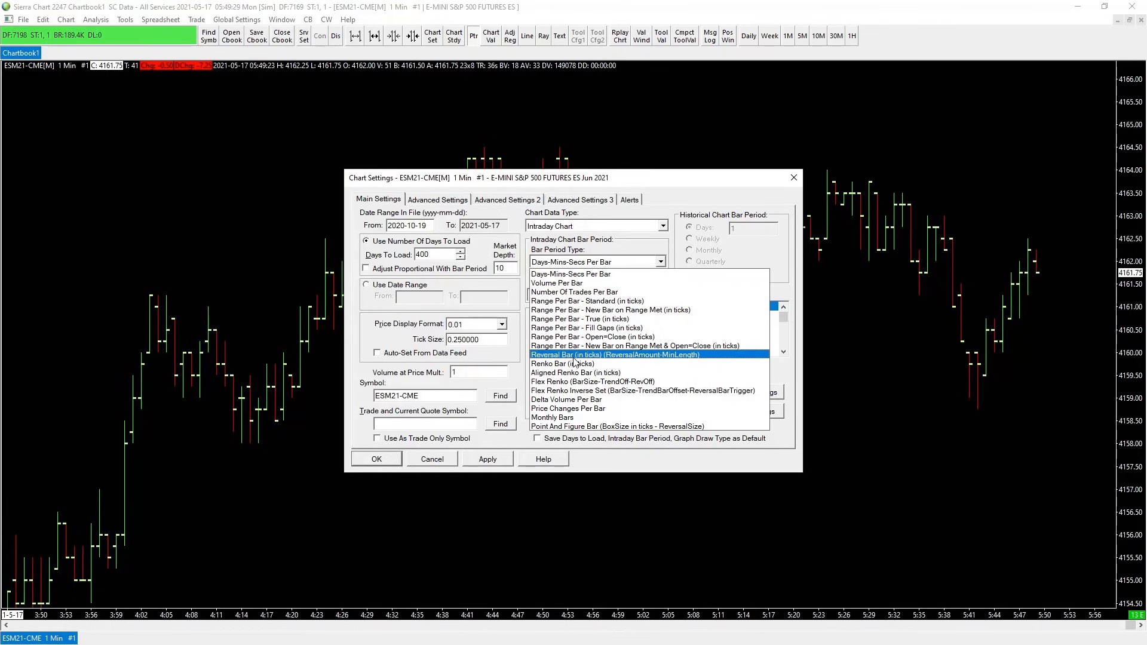
{"action": "left_click", "coordinate": [593, 301]}
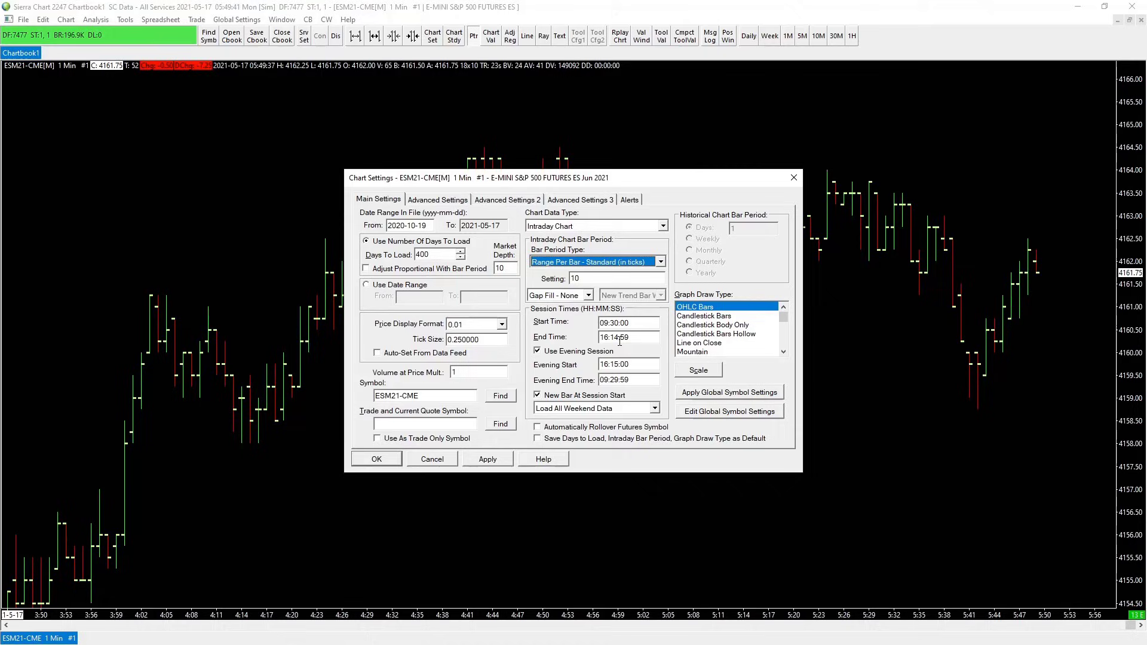
Set End Time to 17:59:59 and Evening Start to 18:00:00, and use Candlestick Bars.
{"action": "left_click", "coordinate": [607, 337]}
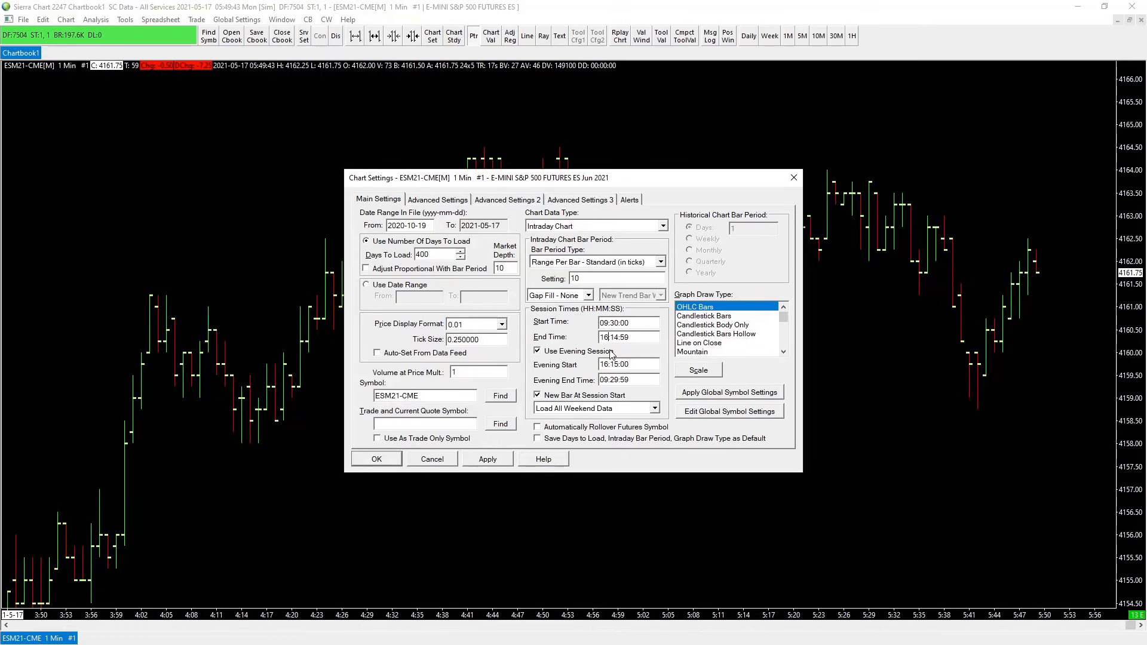
{"action": "key", "text": "BackSpace"}
{"action": "type", "text": "7"}
{"action": "key", "text": "Delete"}
{"action": "key", "text": "Delete"}
{"action": "key", "text": "Delete"}
{"action": "type", "text": "59:"}
{"action": "left_click_drag", "start_coordinate": [636, 363], "coordinate": [595, 365]}
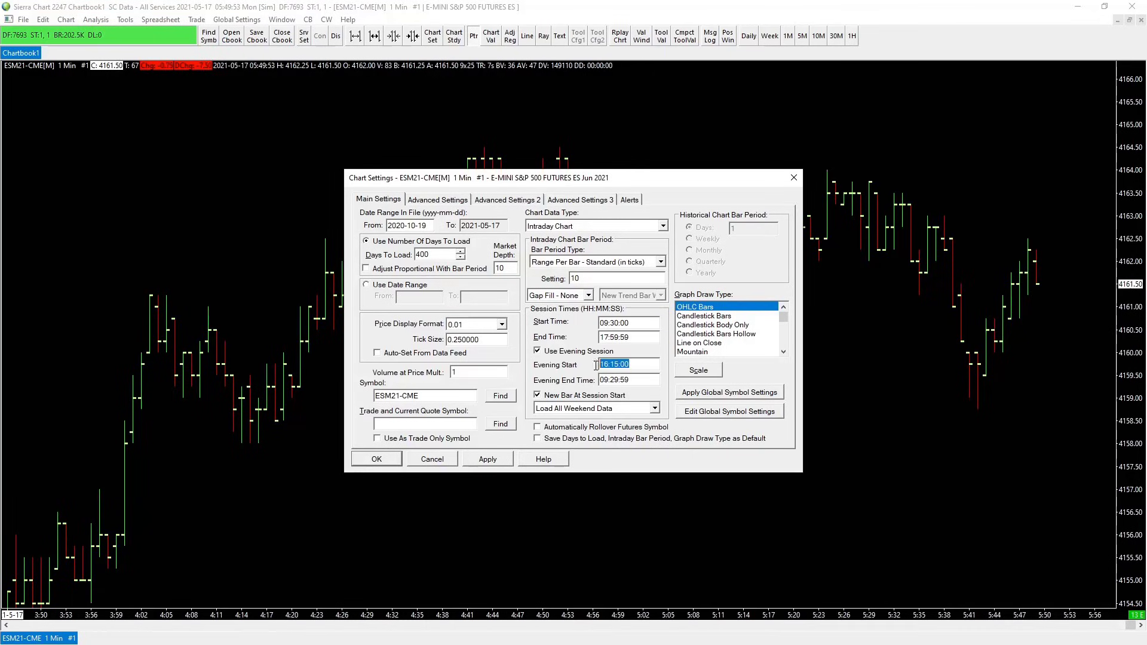
{"action": "type", "text": "18"}
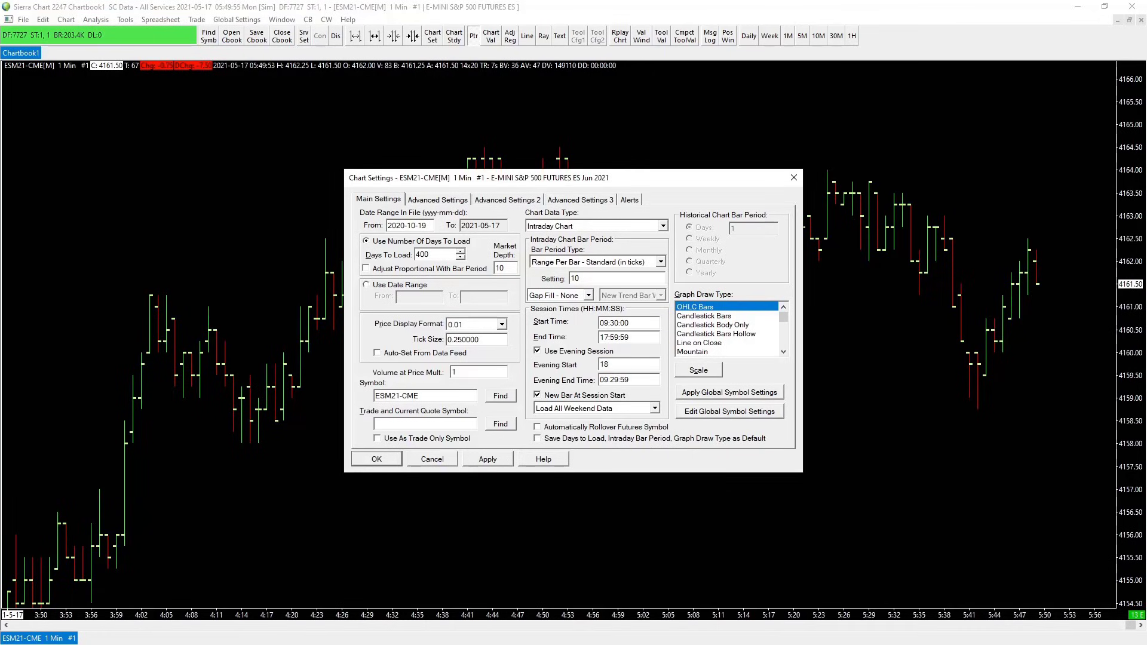
{"action": "type", "text": ":00:00"}
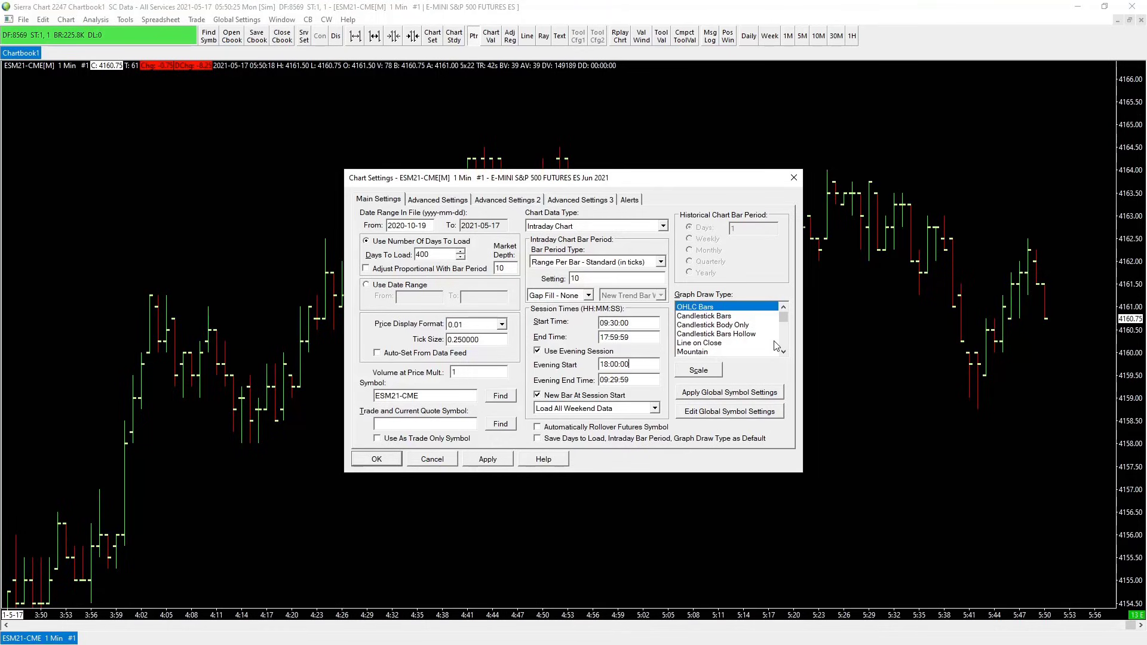
{"action": "left_click", "coordinate": [716, 318]}
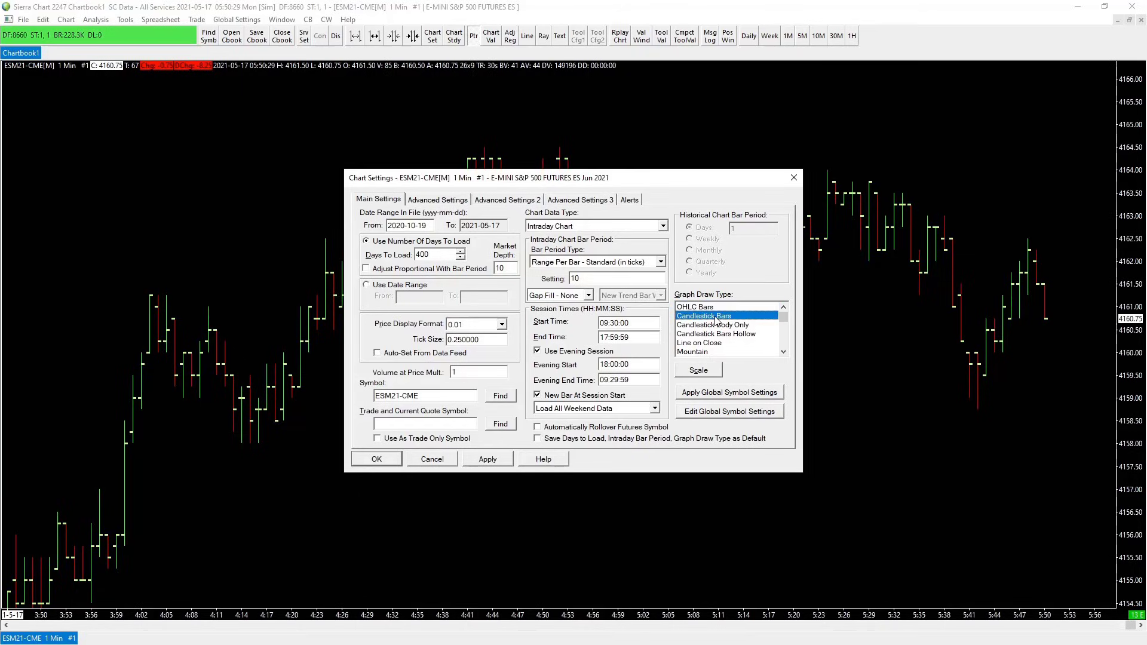